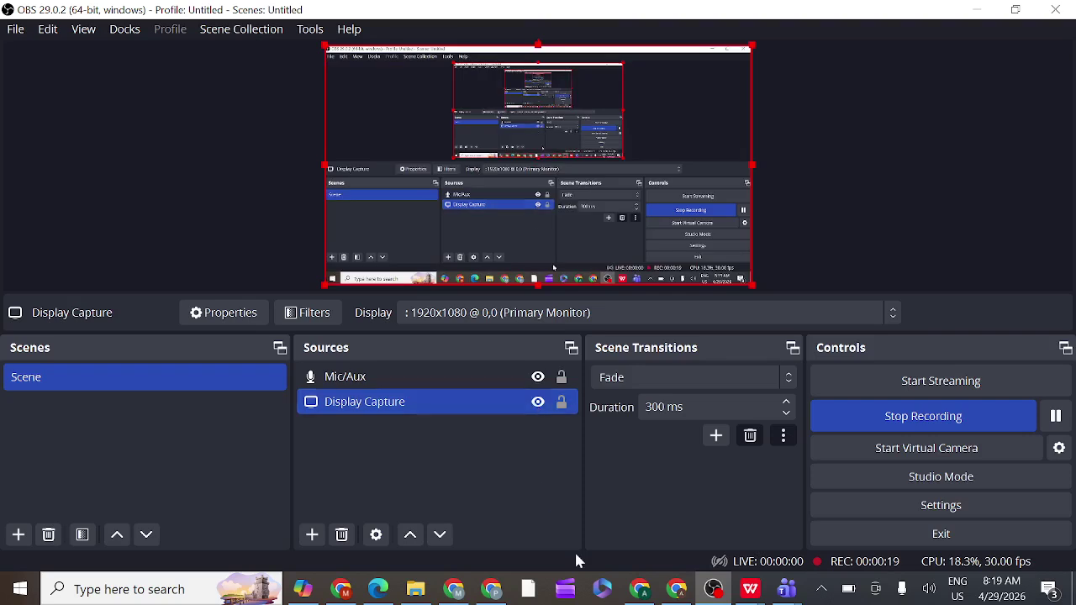
Switch to Chrome and retake the Anaplan Academy lesson "(NMX) L1 Model Building - 1: What is Anaplan?".
mouse_move(502, 591)
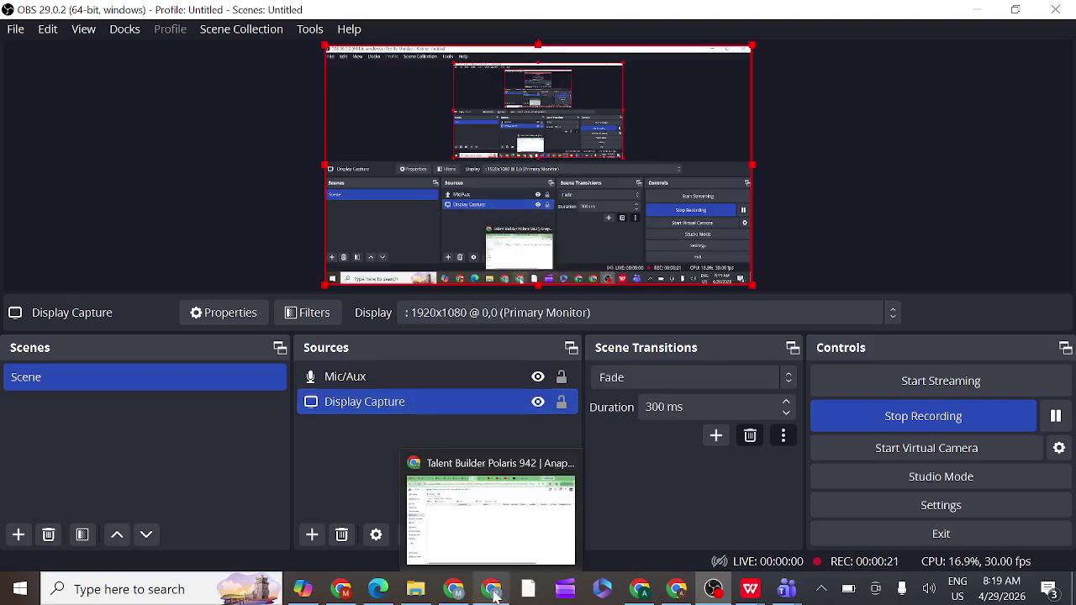
left_click(486, 544)
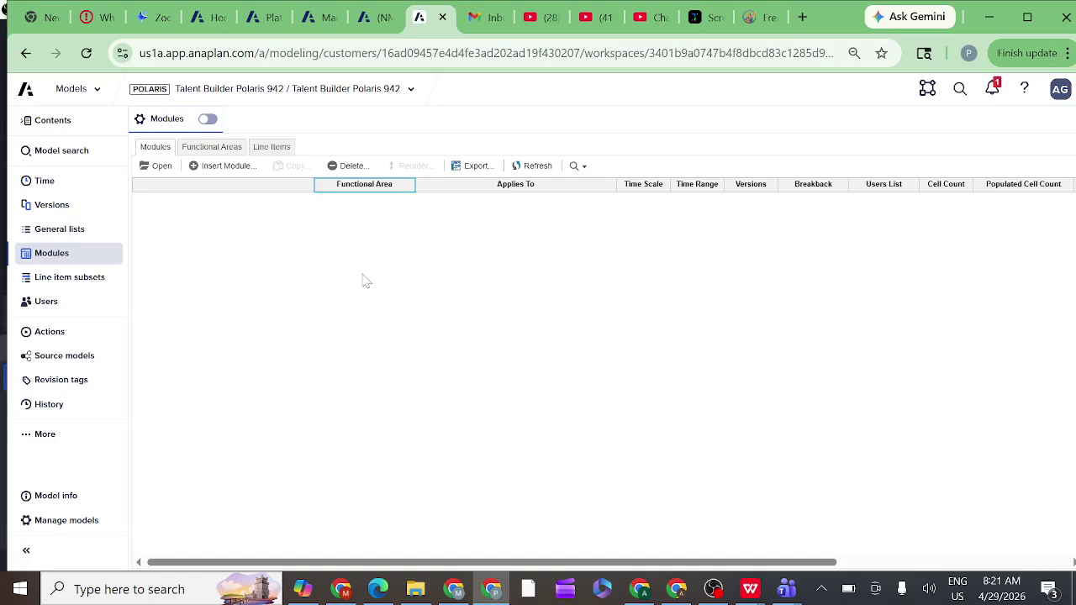
left_click(380, 18)
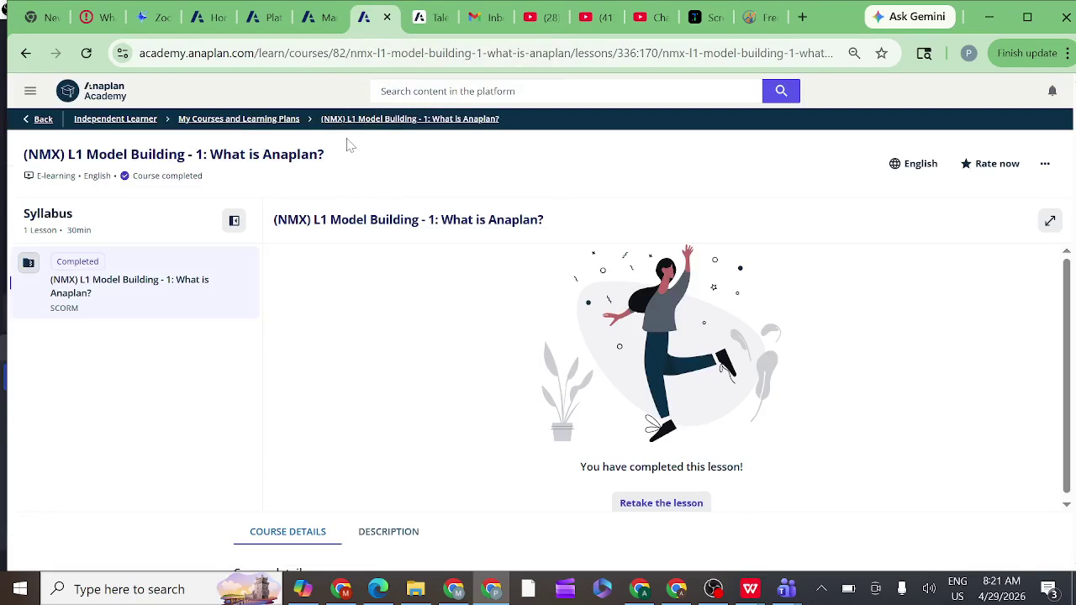
left_click(661, 503)
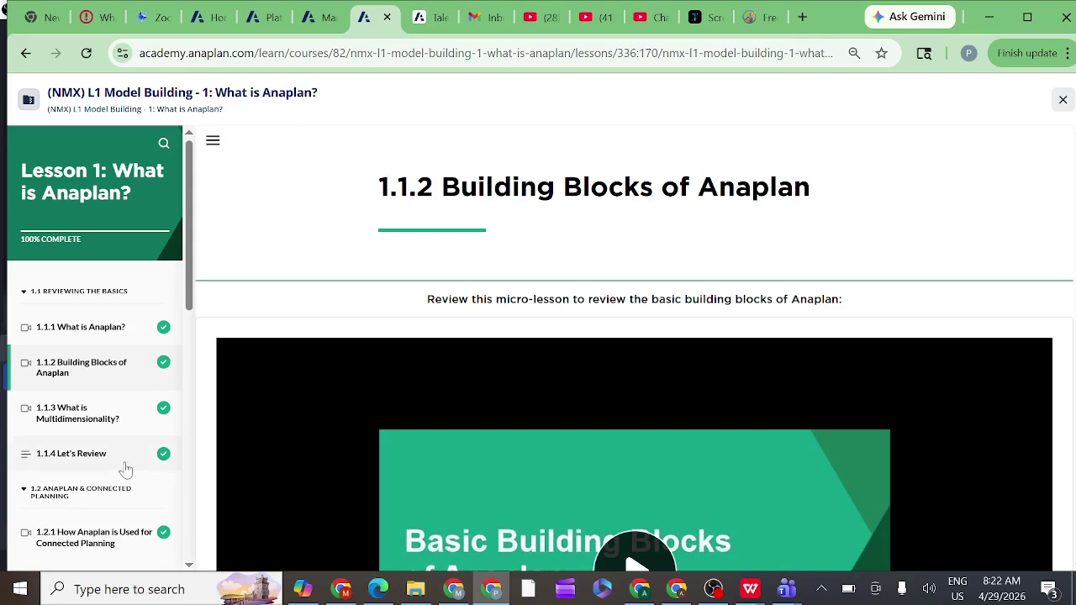
Open activity 1.4.1 "Add Example Model to Your Workspace" in the lesson outline and find its model download instructions.
scroll(99, 460, "down", 5)
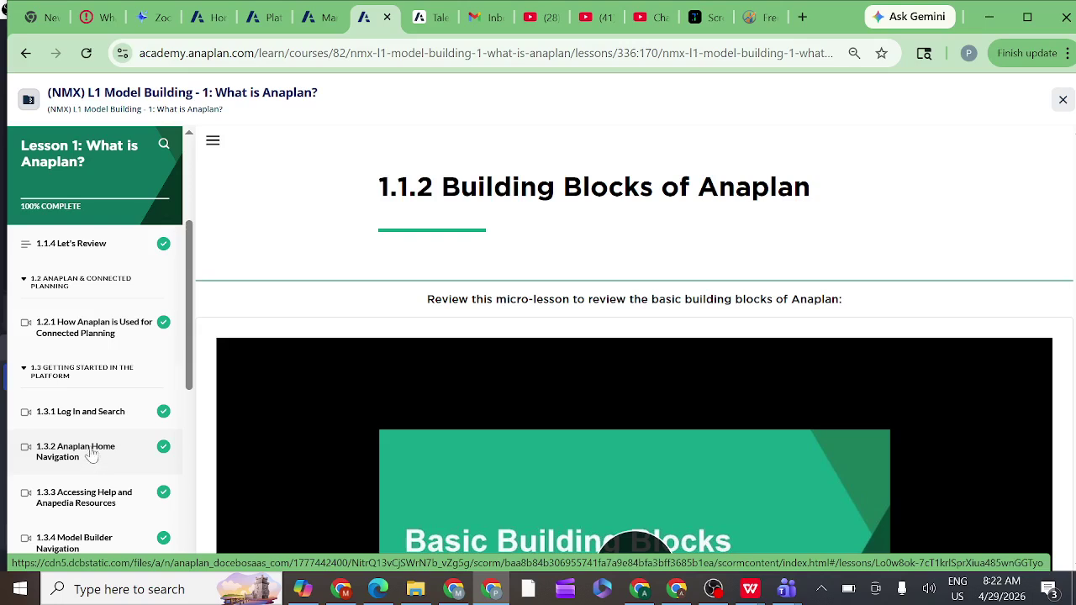
scroll(97, 458, "down", 1)
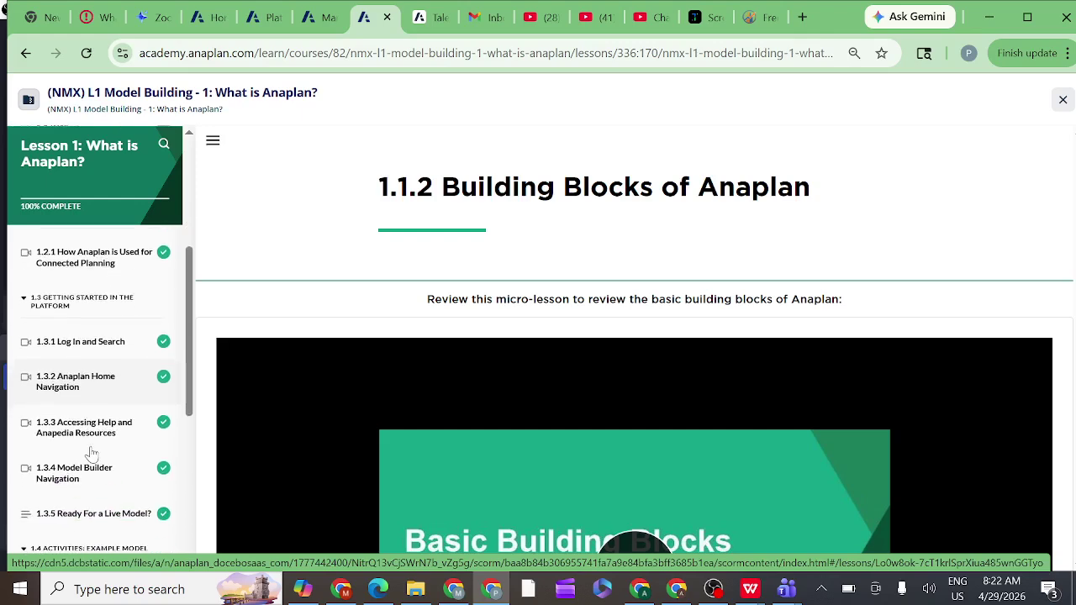
scroll(92, 454, "down", 3)
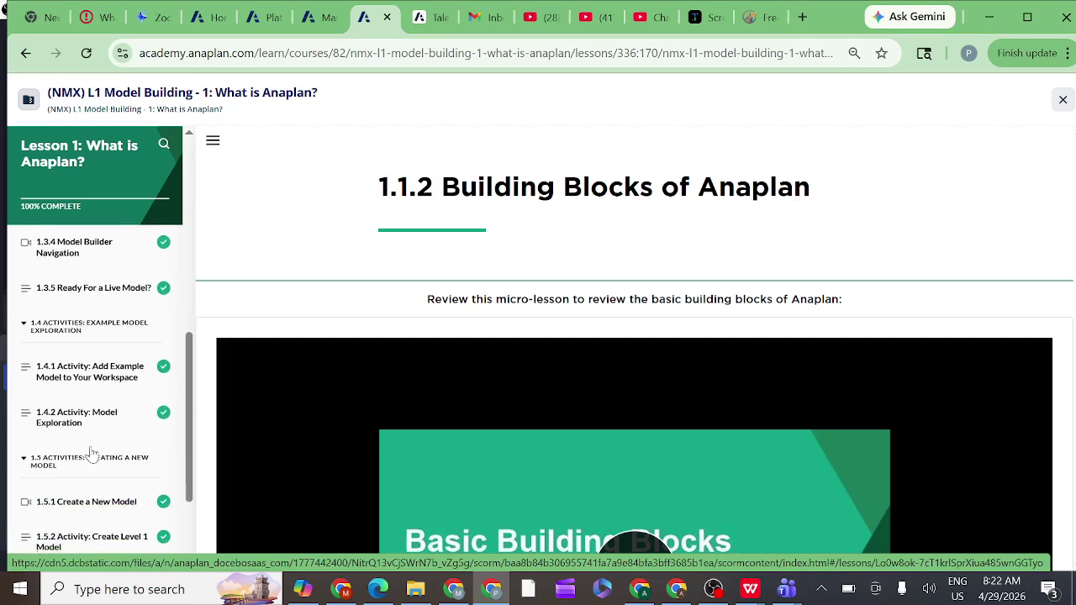
scroll(92, 454, "down", 2)
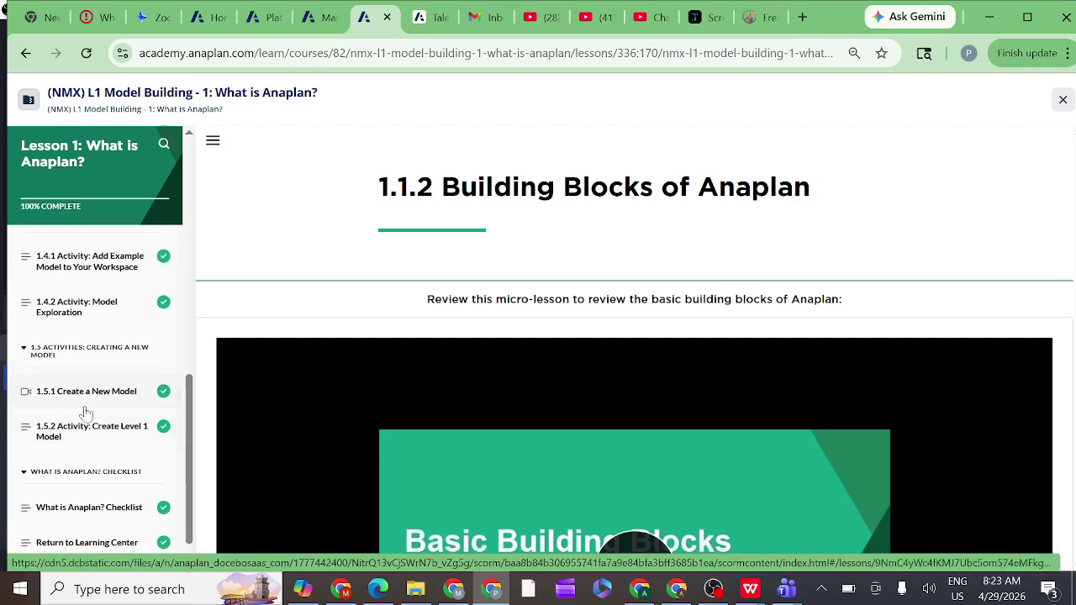
left_click(83, 435)
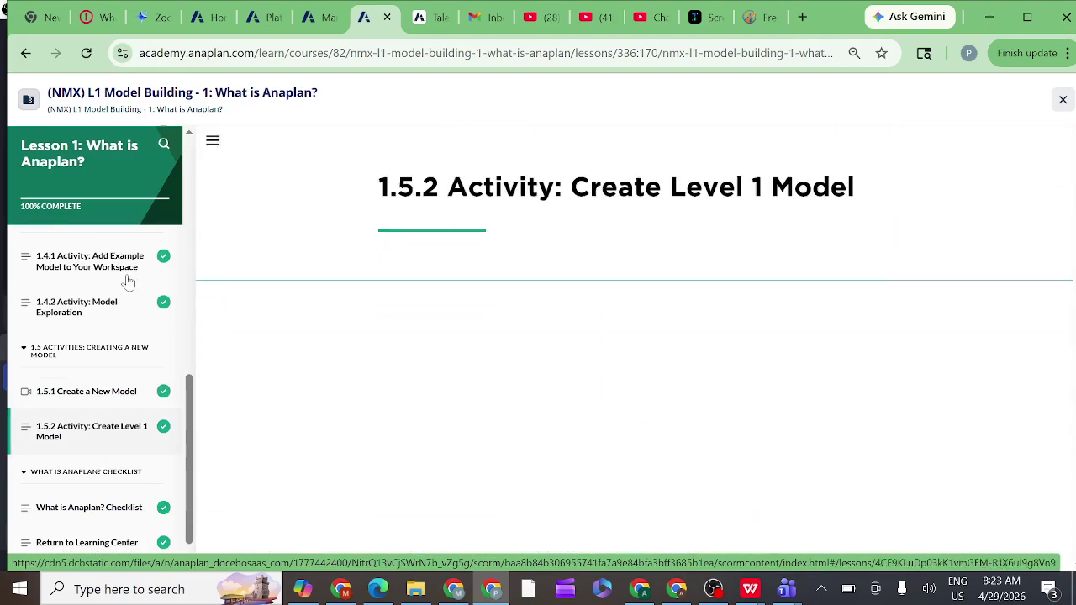
left_click(117, 274)
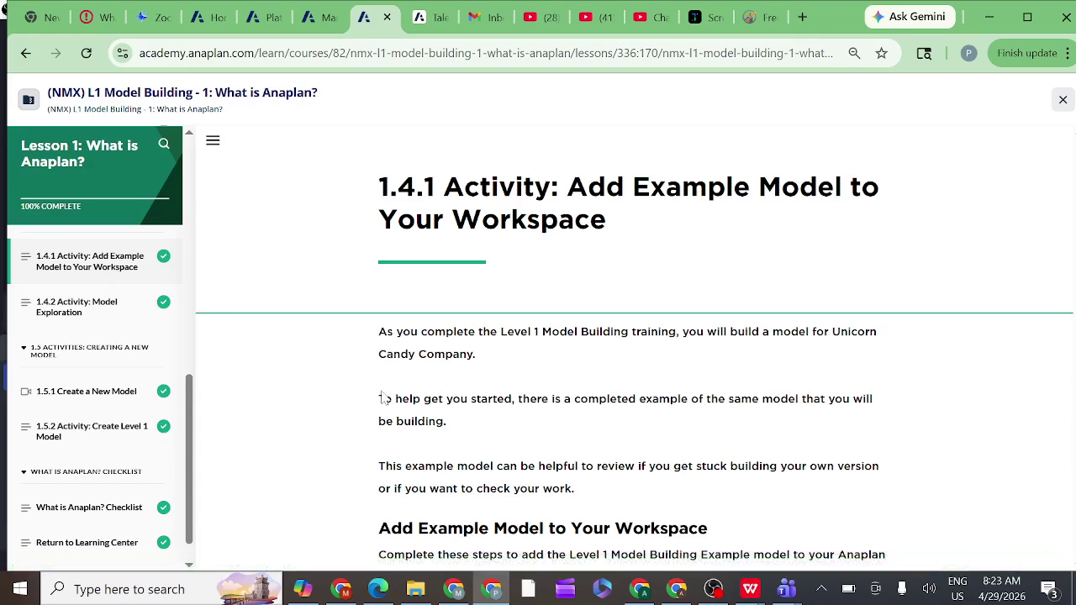
scroll(382, 398, "down", 2)
scroll(383, 398, "down", 1)
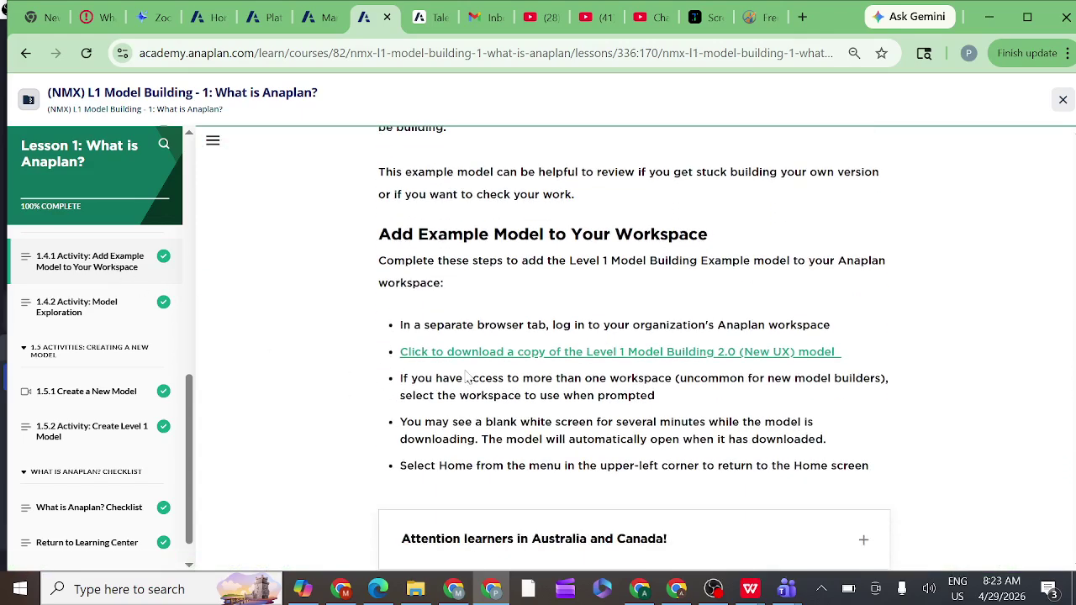
Import the Level 1 Model Building 2.0 (New UX) example model into the workspace Talent Builder Polaris 942.
left_click(488, 359)
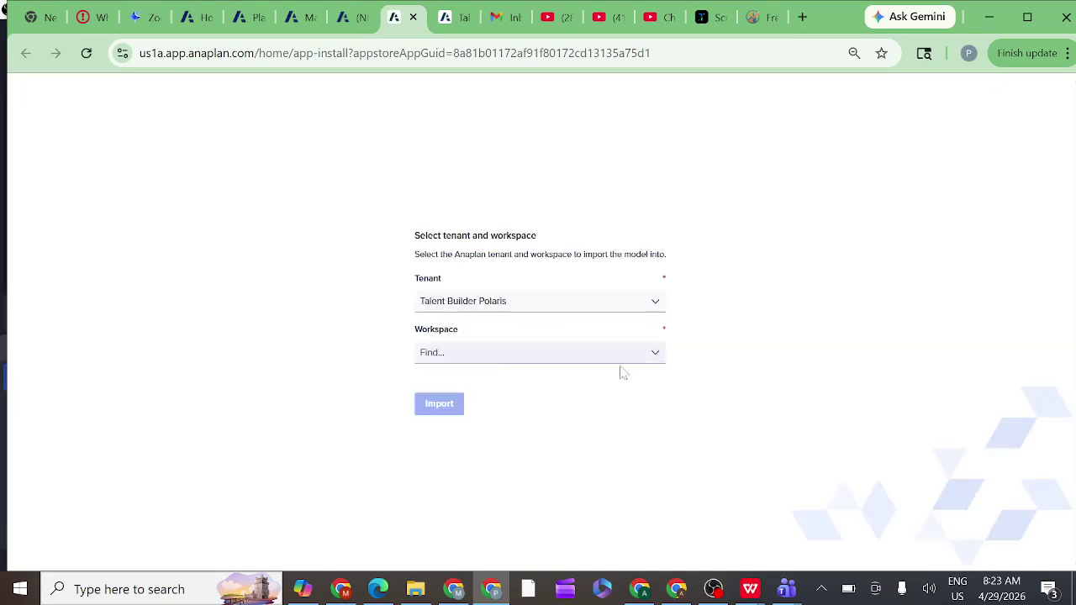
left_click(656, 354)
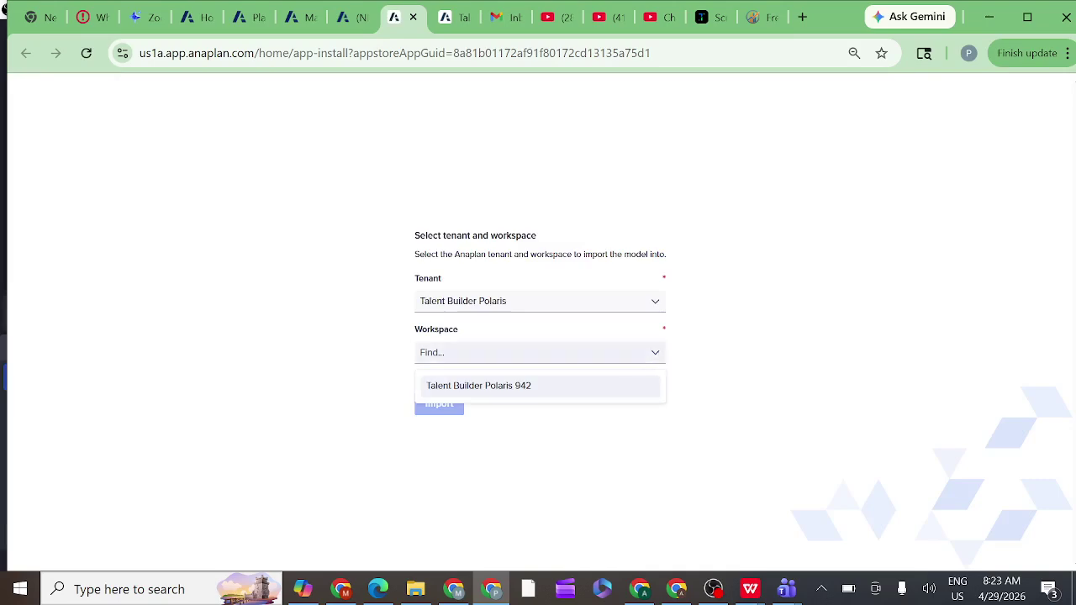
left_click(543, 394)
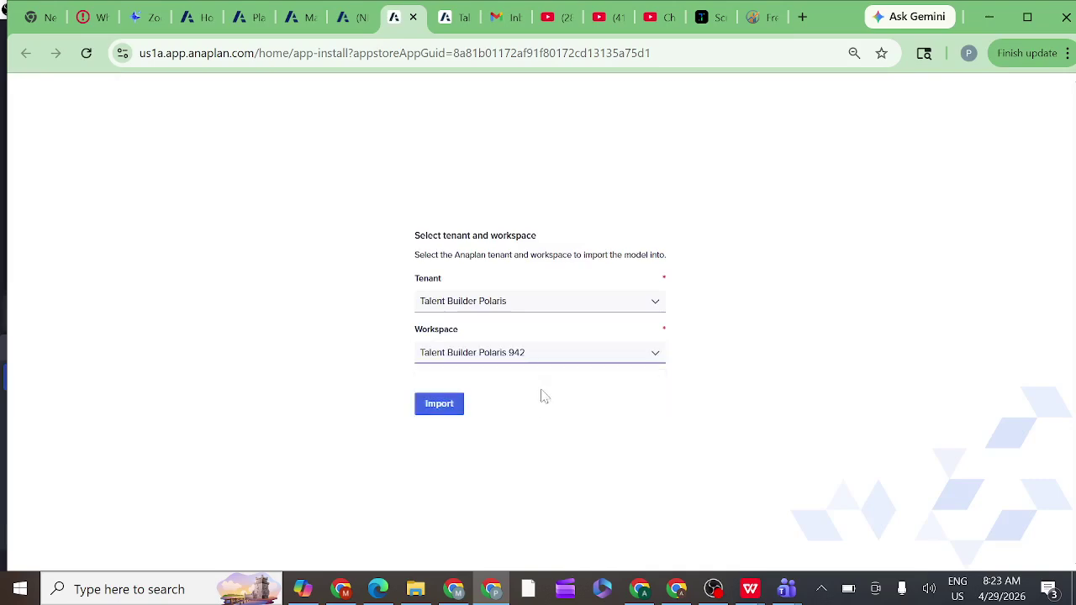
left_click(442, 411)
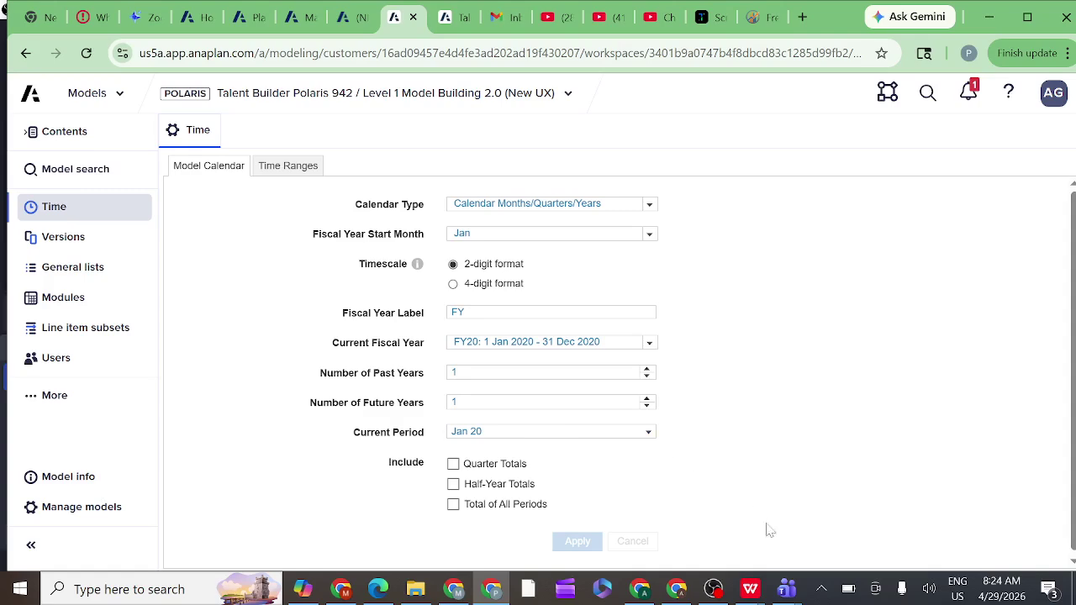
Switch to the Anaplan evening class meeting in Teams and share the entire screen with sound included.
mouse_move(787, 589)
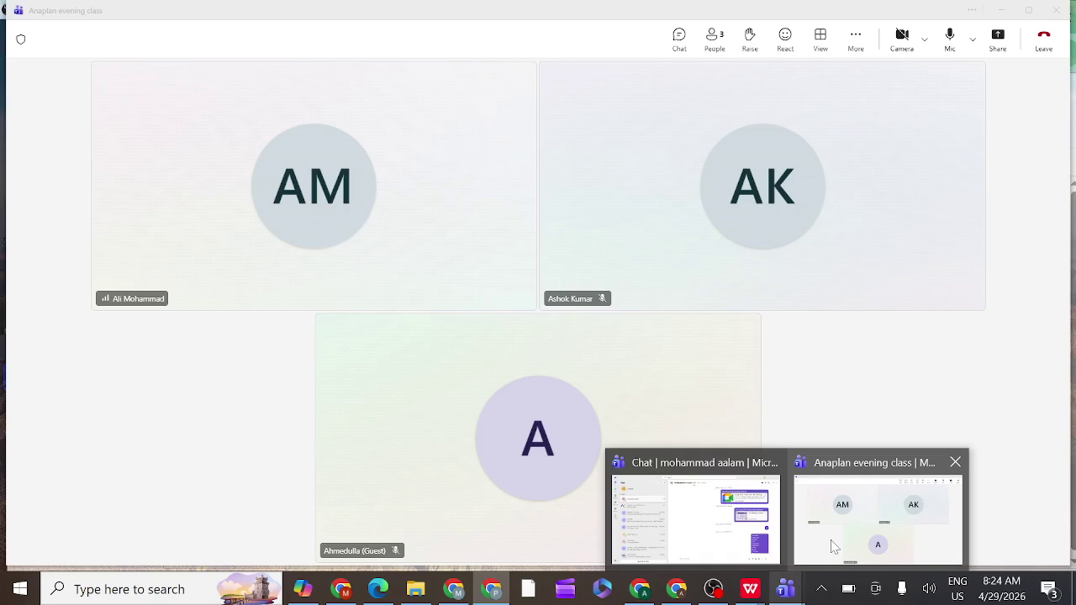
left_click(835, 547)
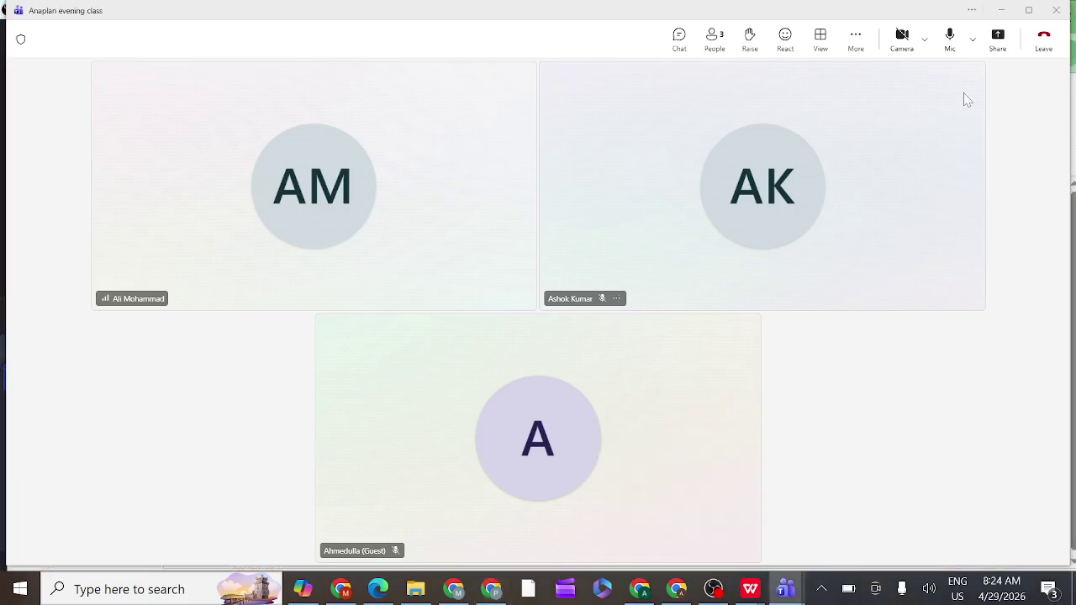
left_click(998, 39)
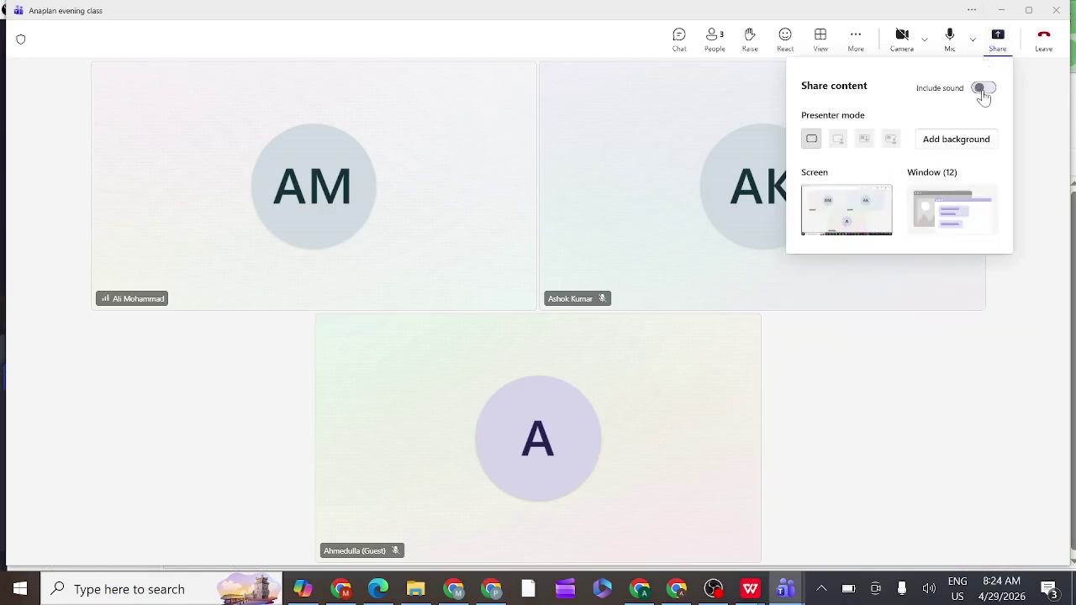
left_click(984, 89)
left_click(846, 211)
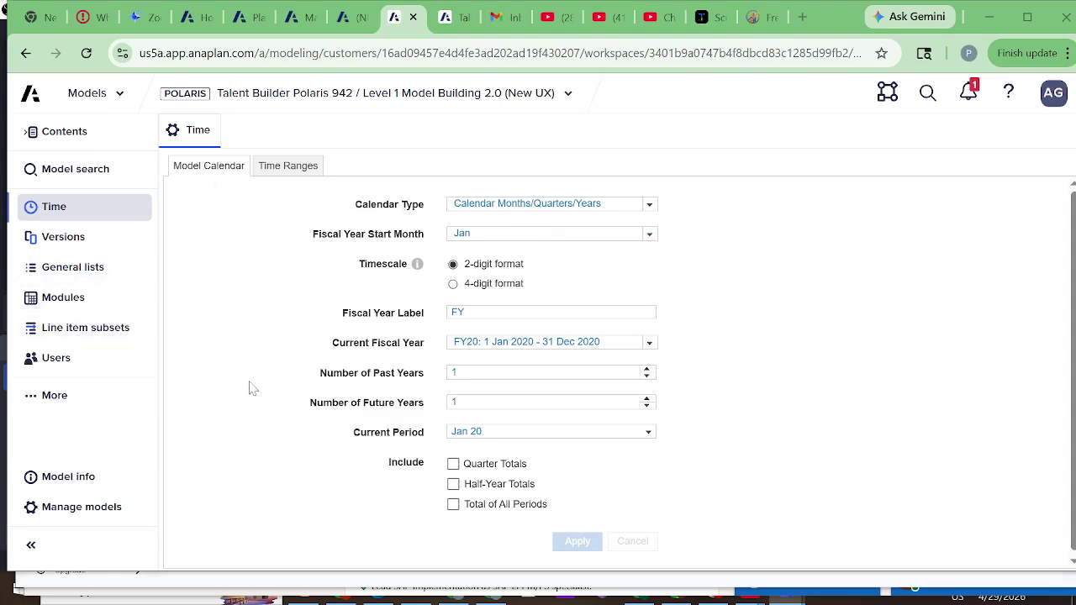
Examine the versions, general lists and modules of the Level 1 Model Building 2.0 (New UX) model.
left_click(74, 241)
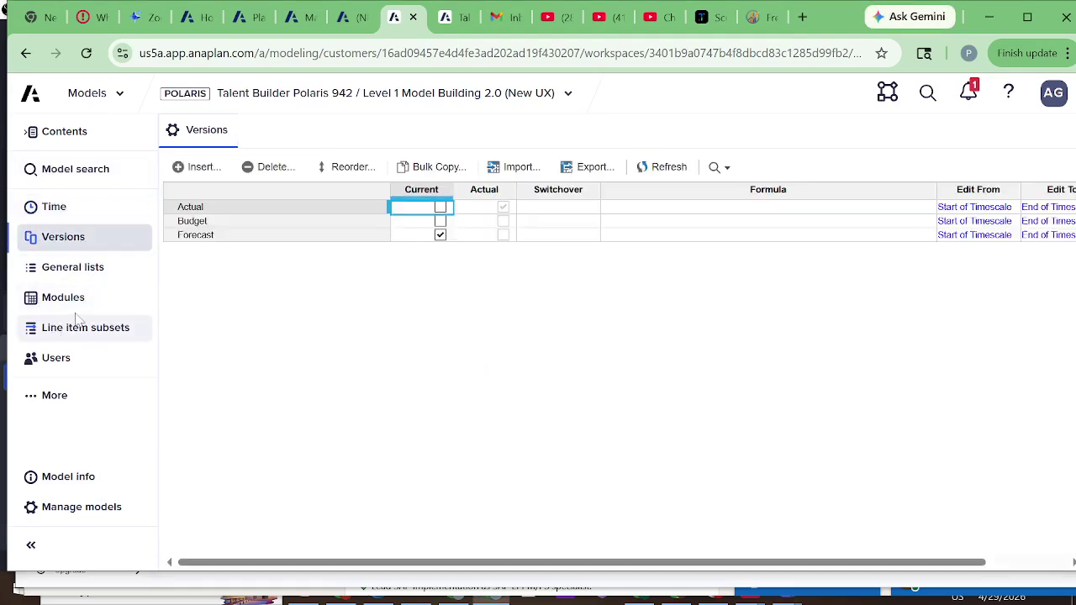
left_click(54, 215)
left_click(59, 244)
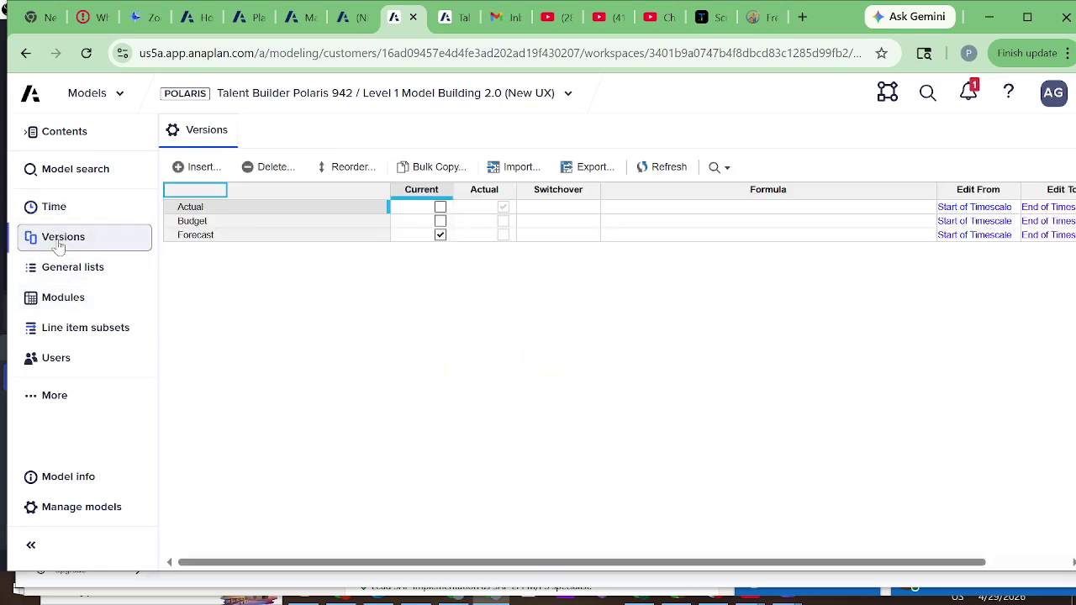
left_click(59, 269)
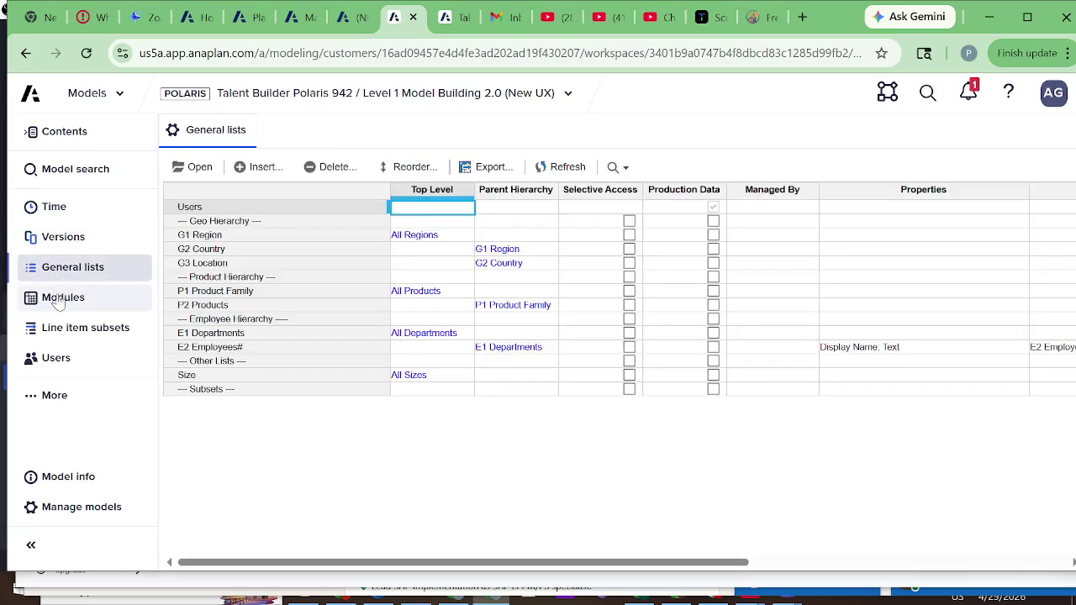
left_click(57, 301)
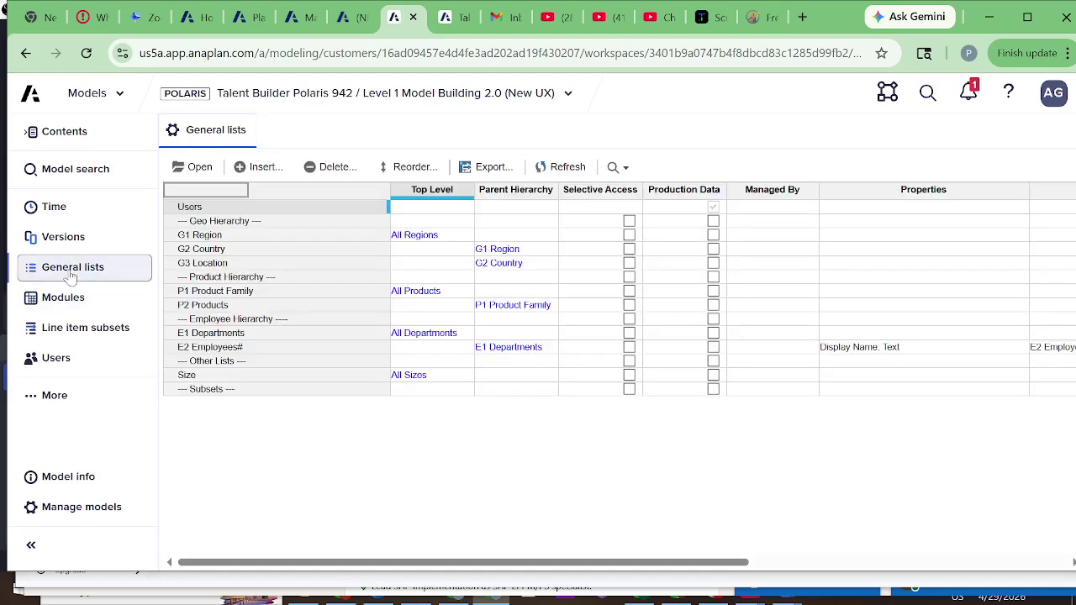
left_click(65, 300)
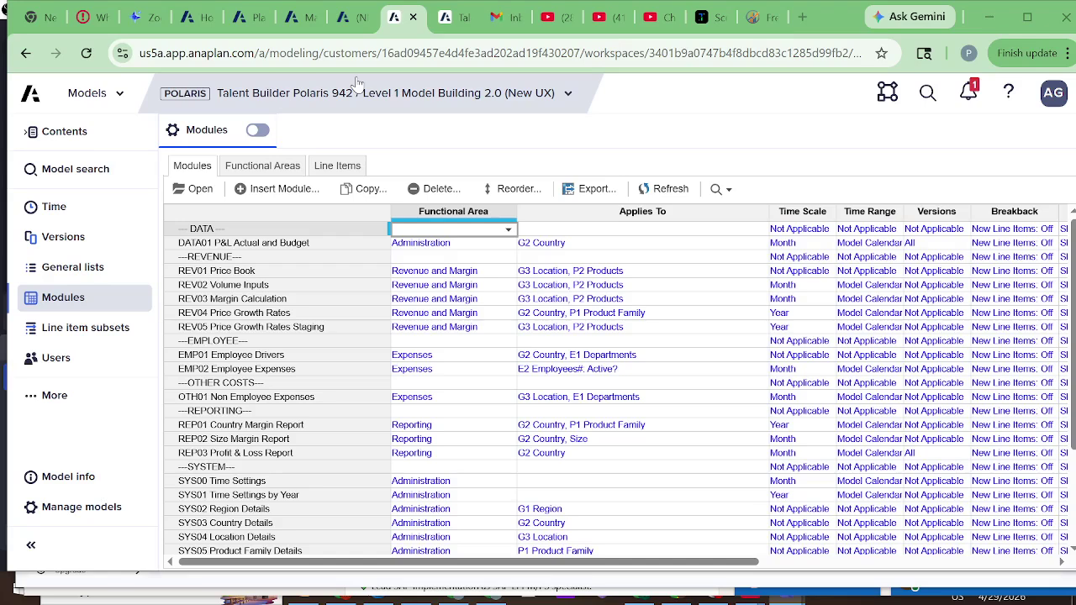
Return to the Anaplan home page and view the list of all available models.
left_click(29, 96)
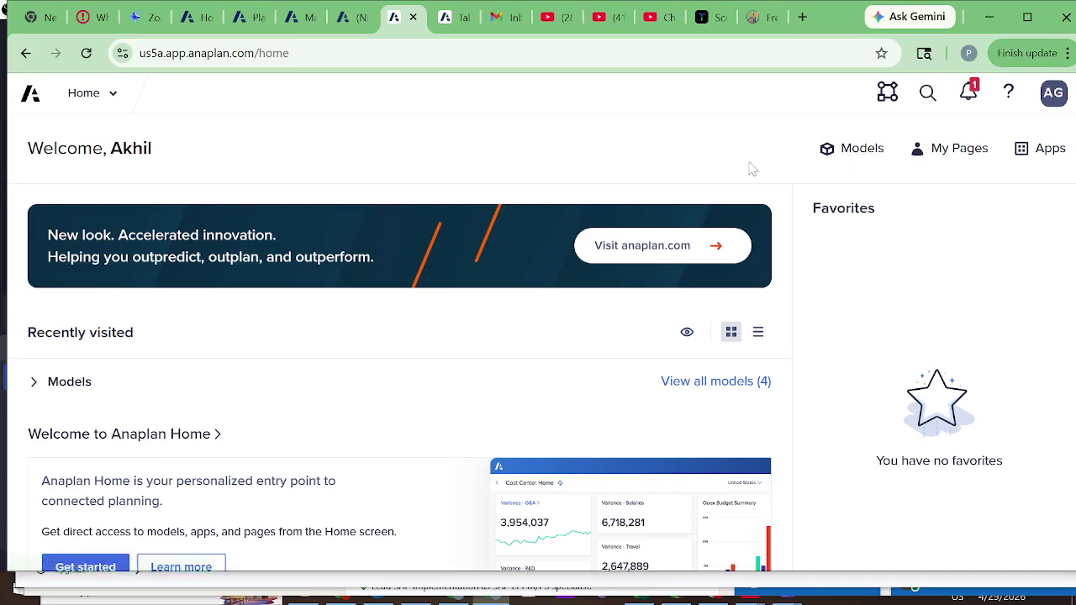
left_click(858, 159)
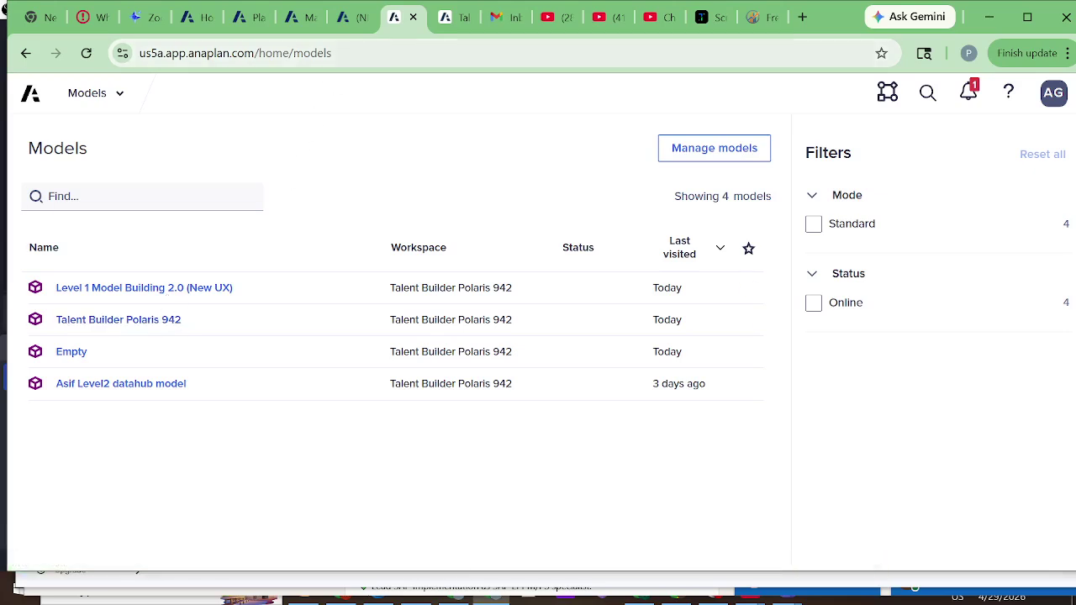
Return to the Academy lesson and review its outline from section 1.1 down to the 1.4 example model activities.
left_click(353, 18)
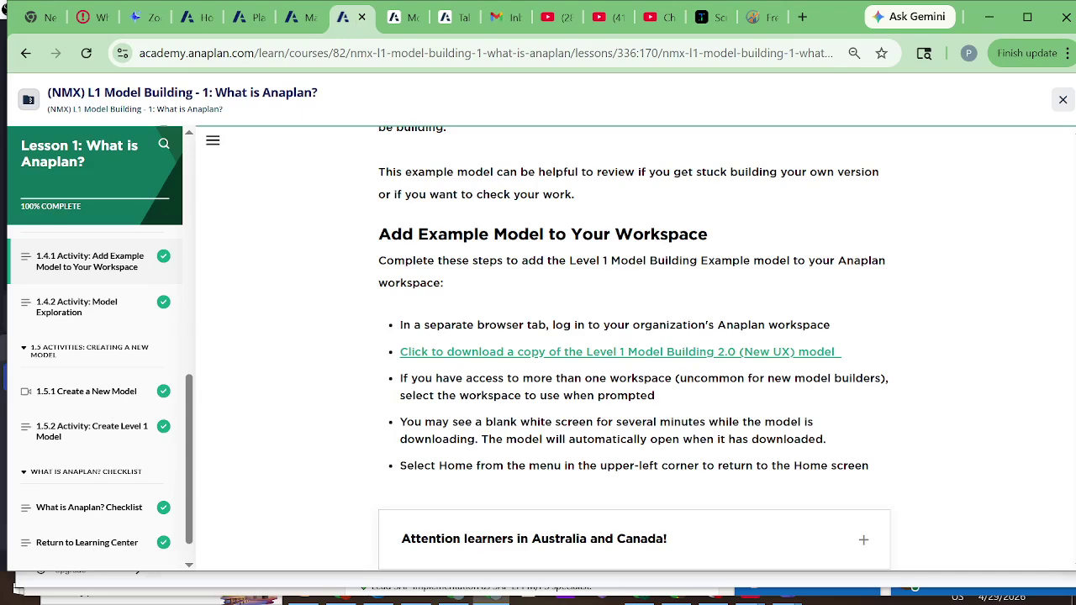
scroll(415, 238, "up", 4)
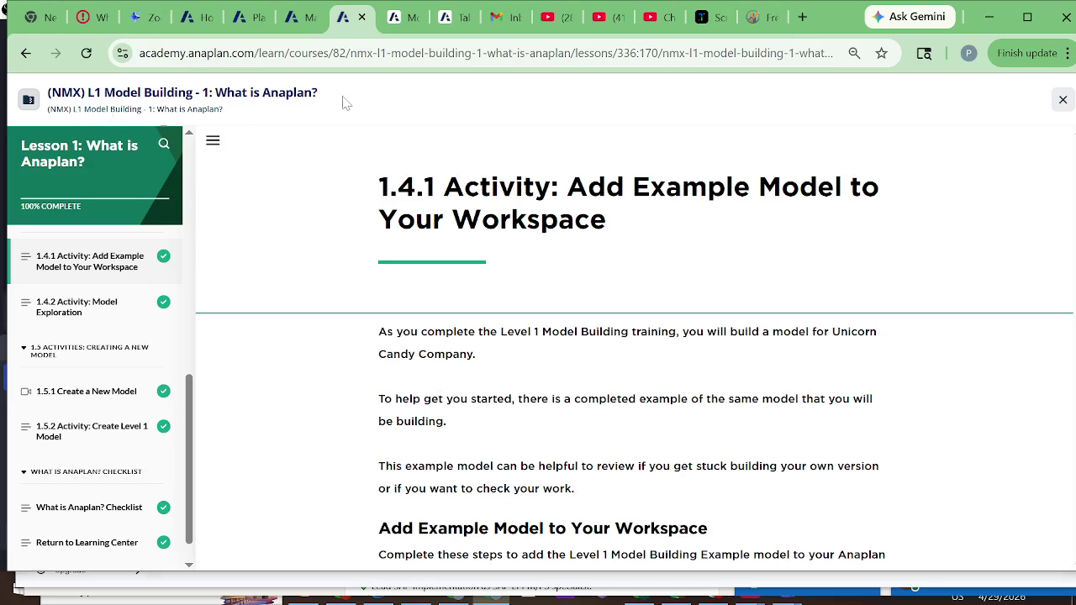
scroll(94, 396, "up", 10)
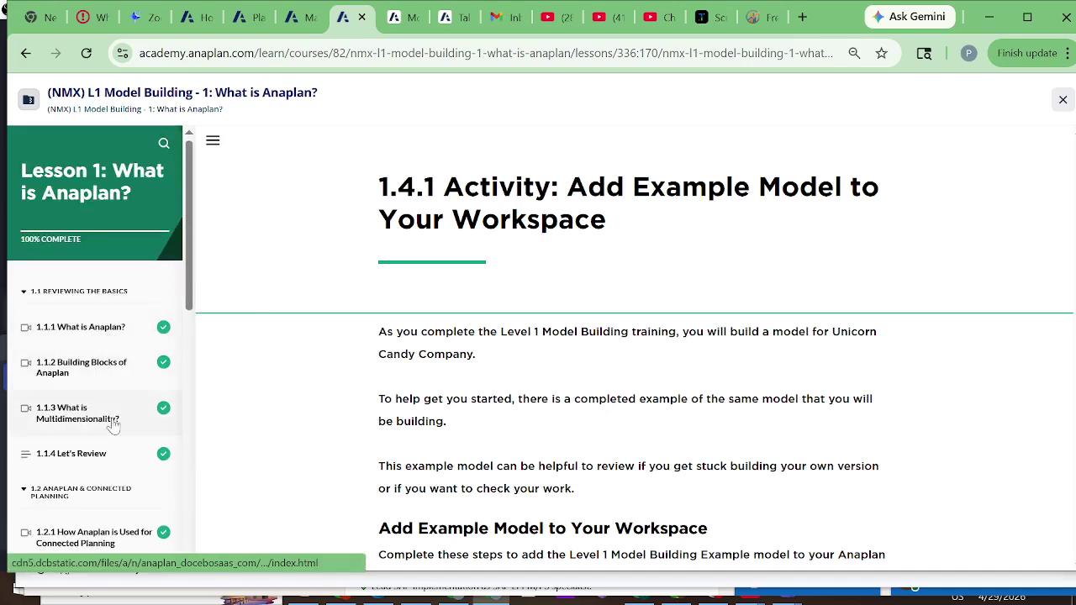
scroll(101, 409, "down", 3)
scroll(97, 444, "down", 3)
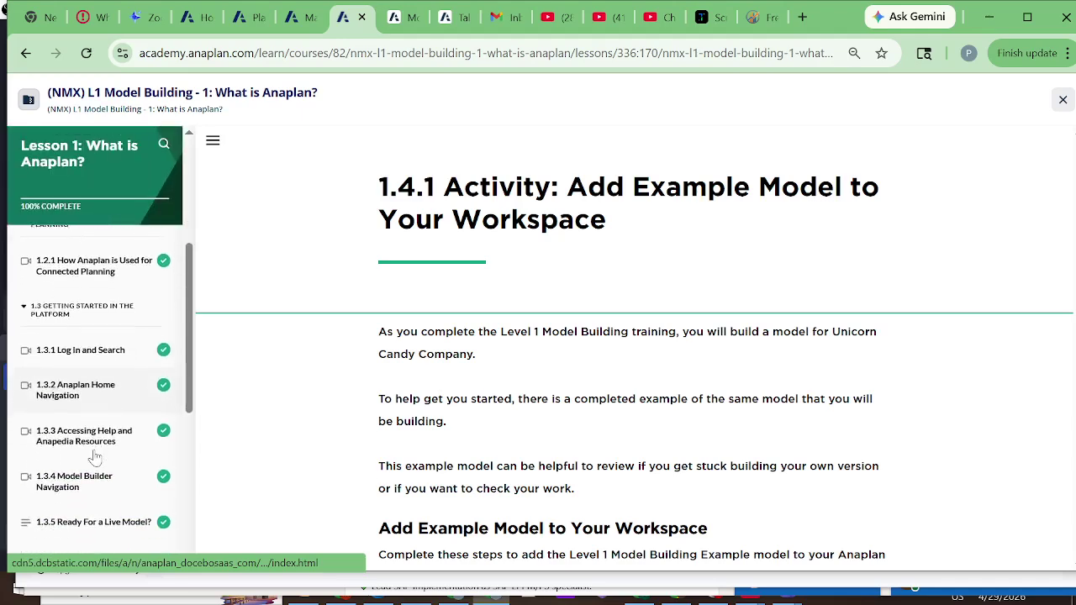
scroll(95, 459, "down", 2)
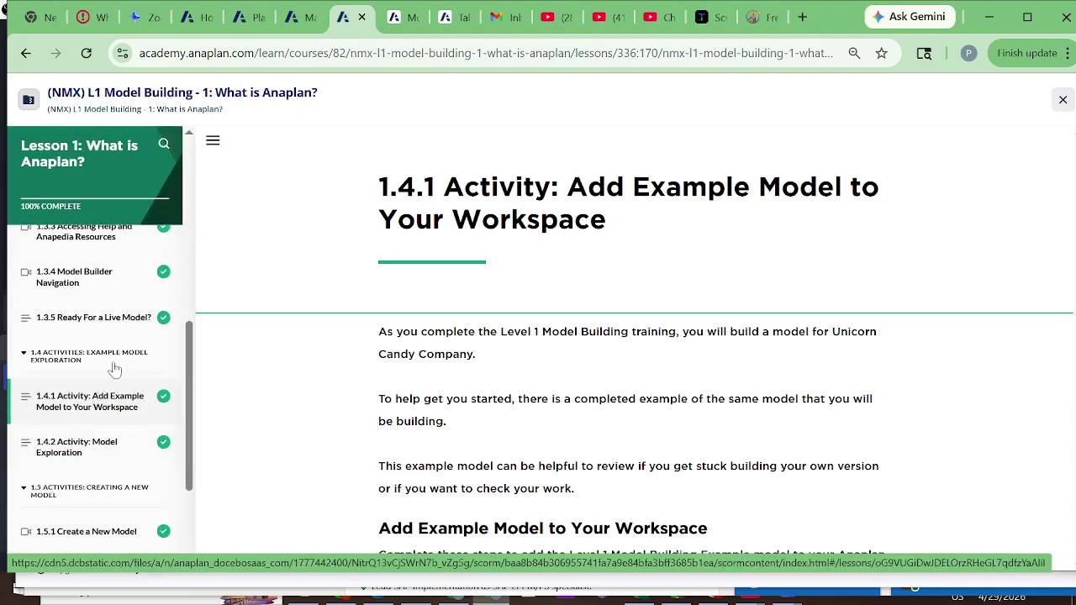
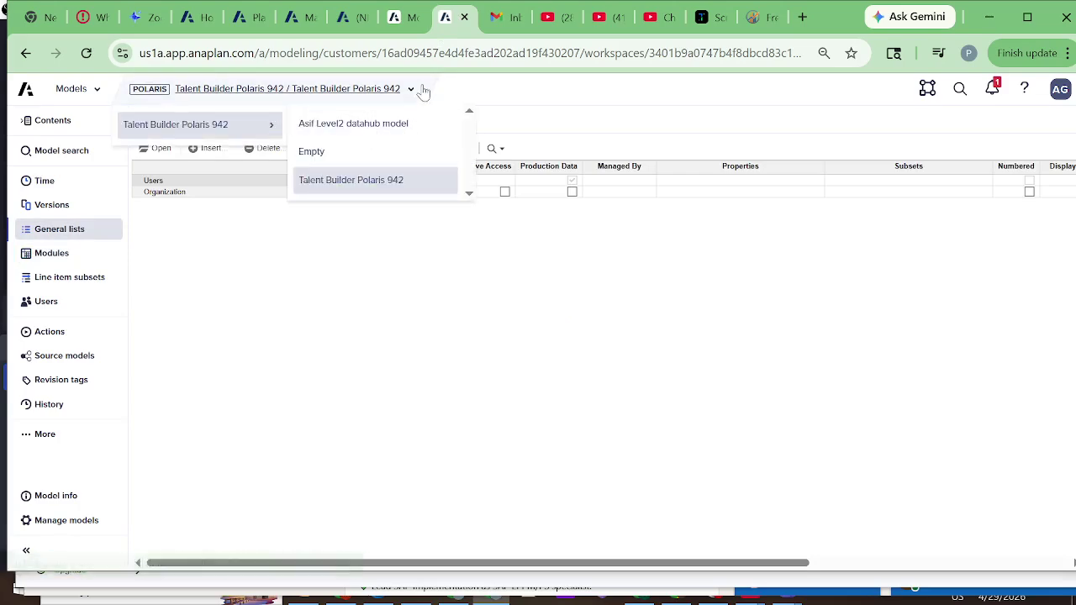
Open the Level 1 Model Building 2.0 (New UX) model from the models list and display its general lists.
left_click(409, 23)
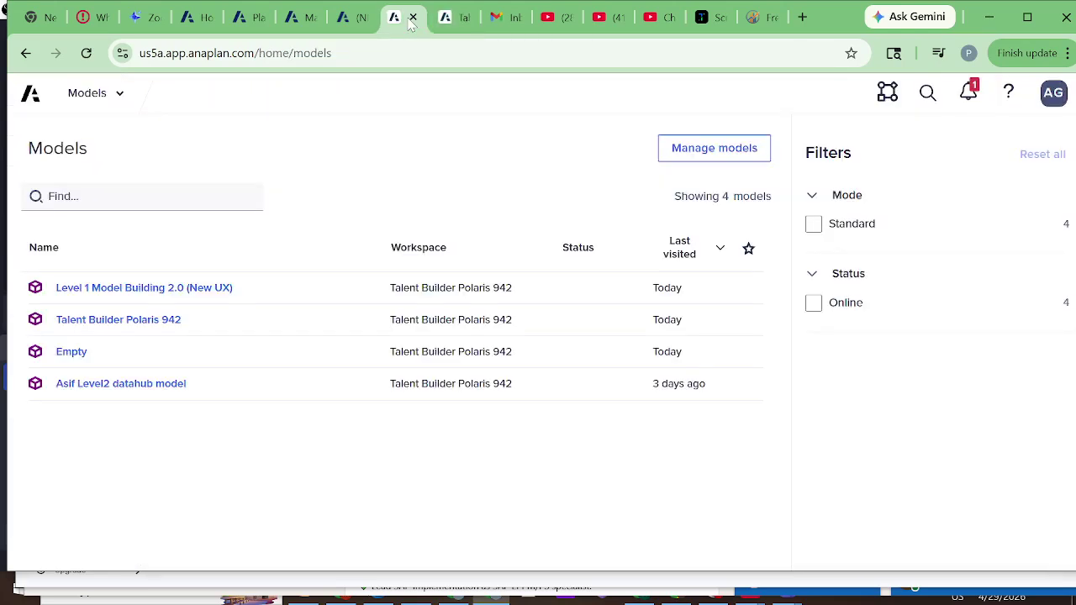
left_click(130, 294)
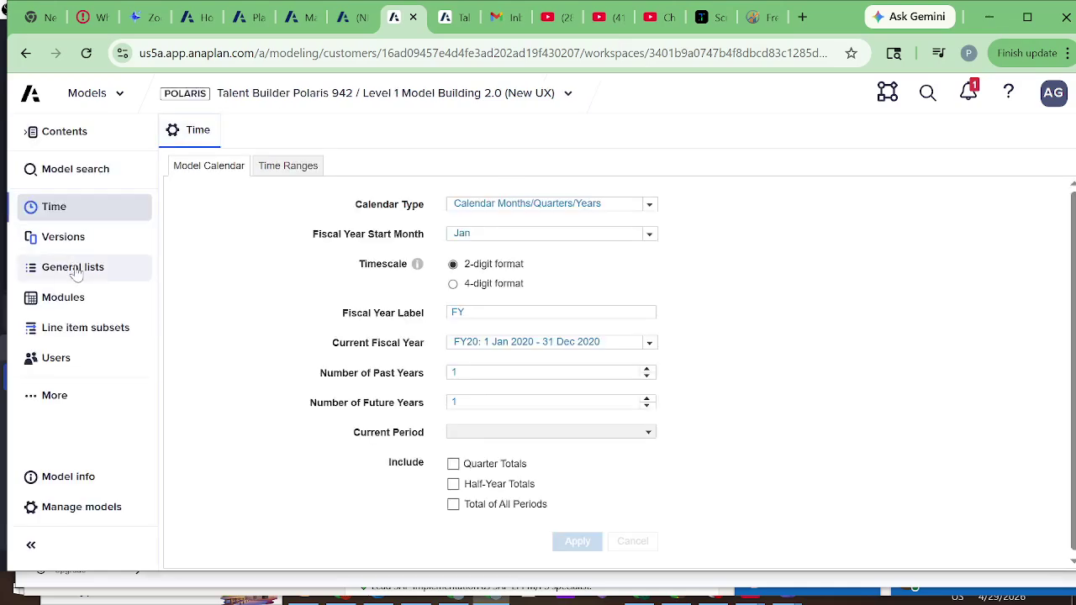
left_click(76, 271)
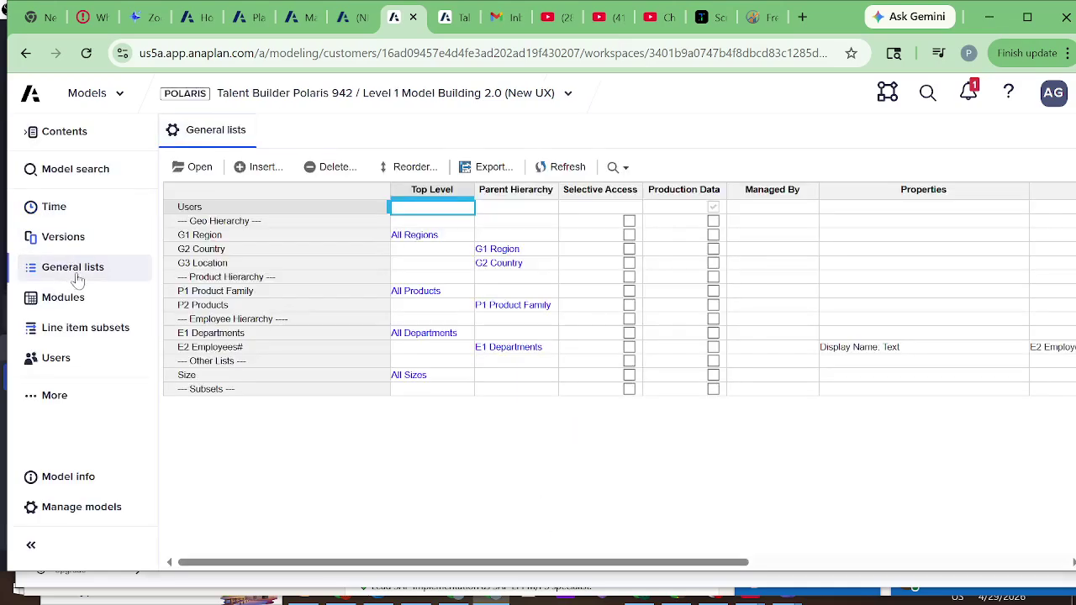
Examine the G1 Region, G2 Country and G3 Location lists of the Geo Hierarchy.
left_click(211, 235)
left_click_drag(207, 249, 202, 267)
left_click(201, 264)
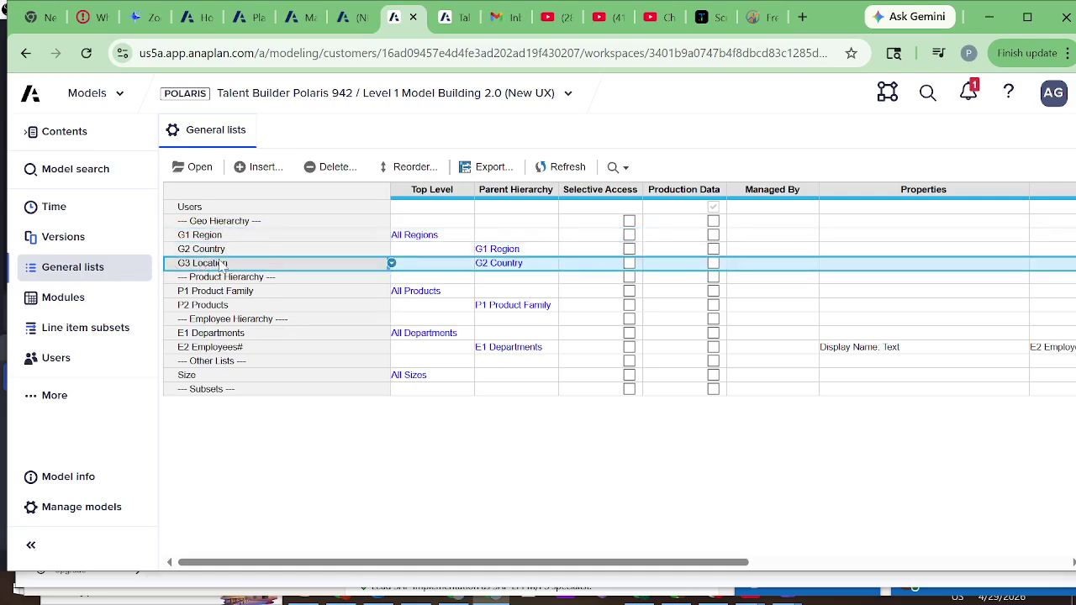
Display the model's modules and examine the revenue modules from REV01 Price Book to REV03 Margin Calculation.
left_click(98, 304)
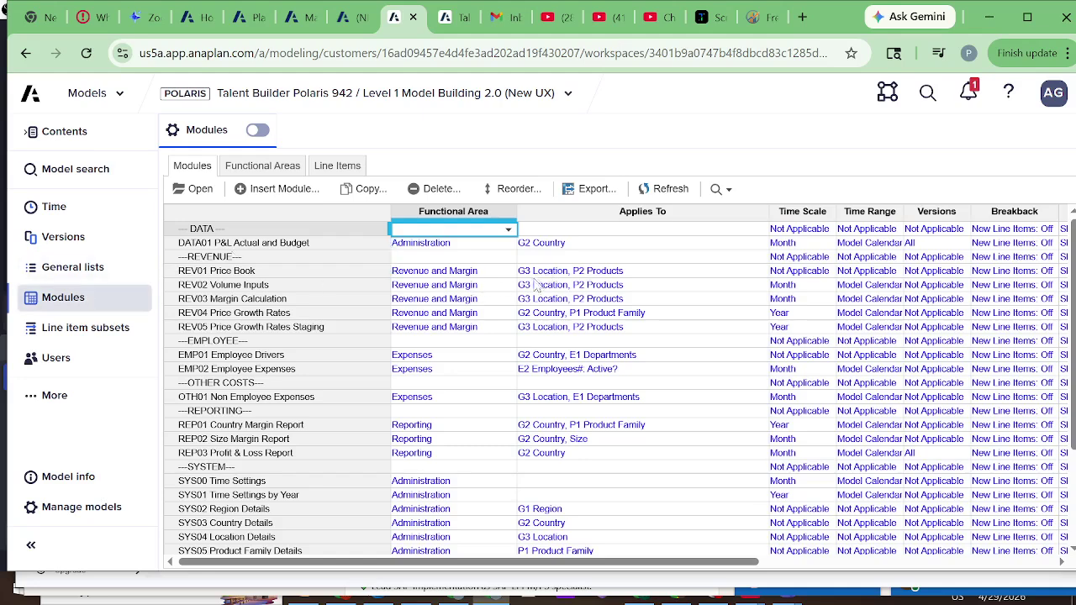
left_click(271, 273)
left_click_drag(271, 273, 202, 313)
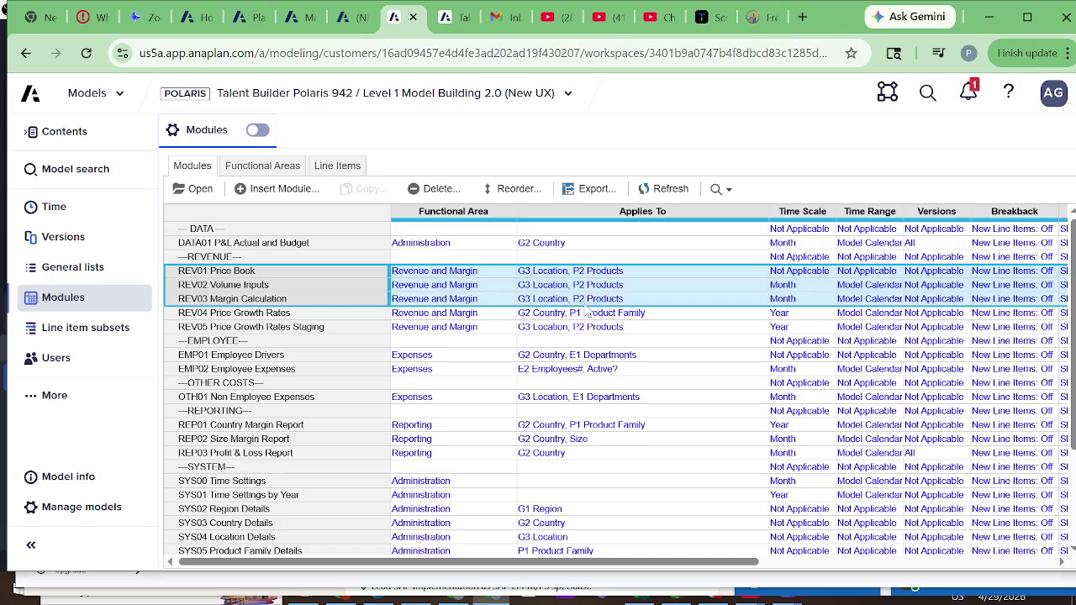
left_click(241, 274)
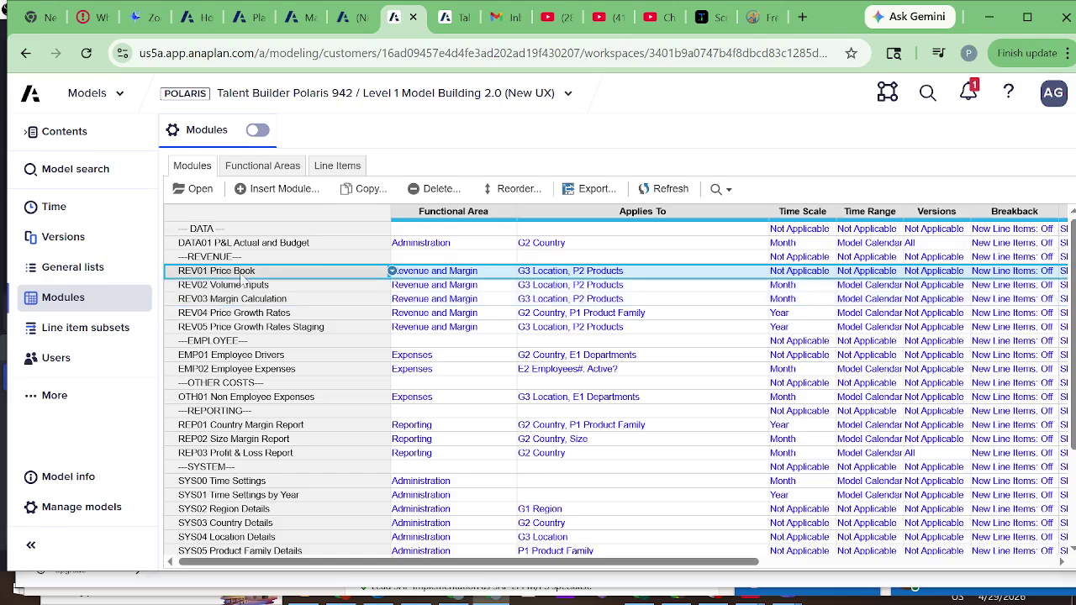
Draft a new module with G3 Location on pages and a Revenue line item in rows, and discard it.
left_click(276, 188)
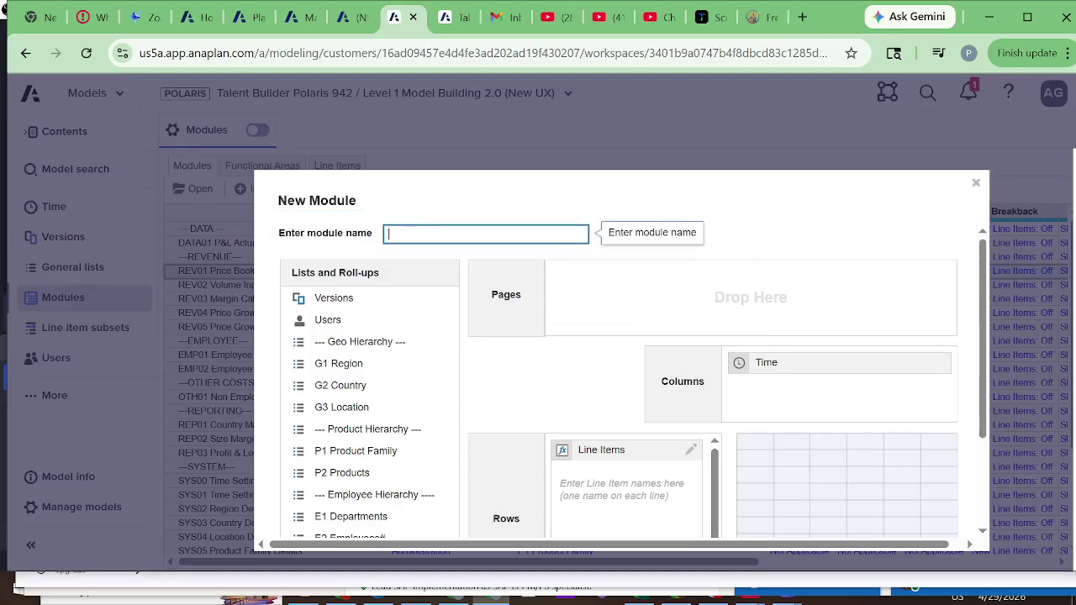
left_click(337, 415)
left_click_drag(336, 415, 628, 320)
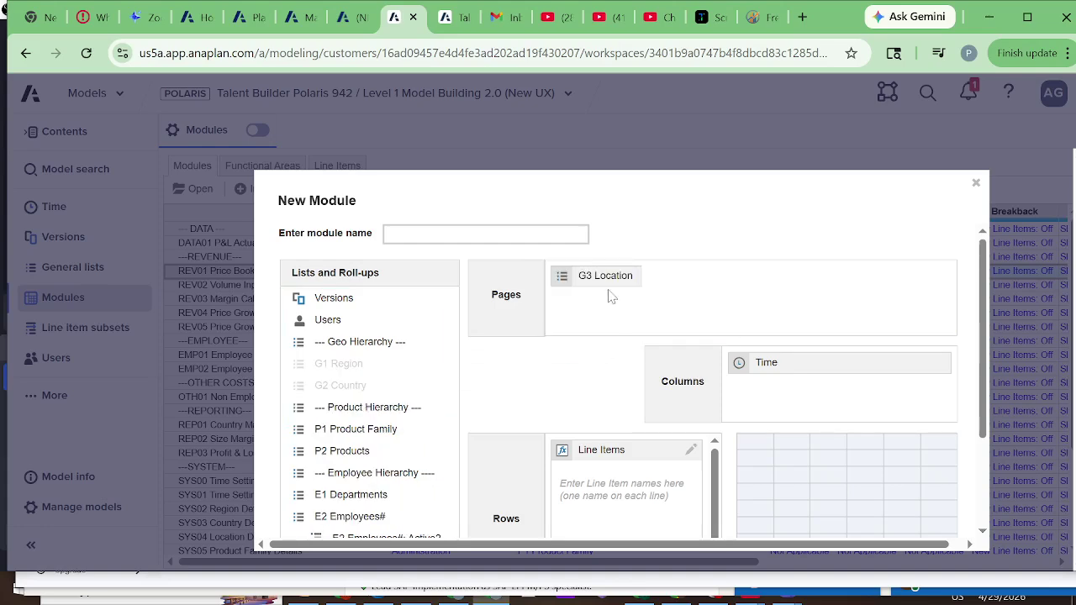
left_click(607, 291)
left_click(582, 458)
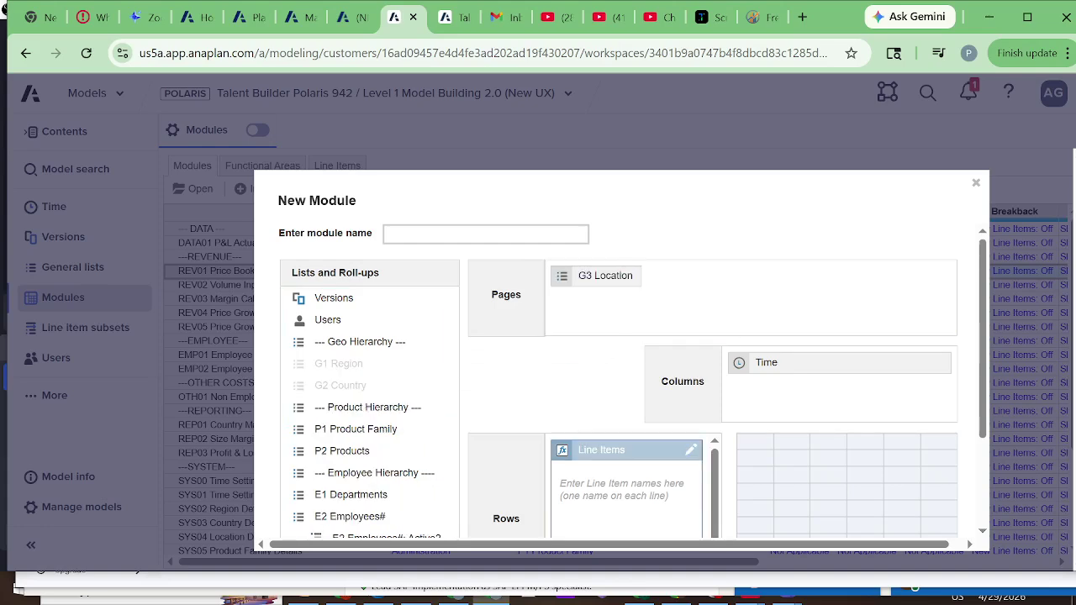
scroll(589, 454, "down", 1)
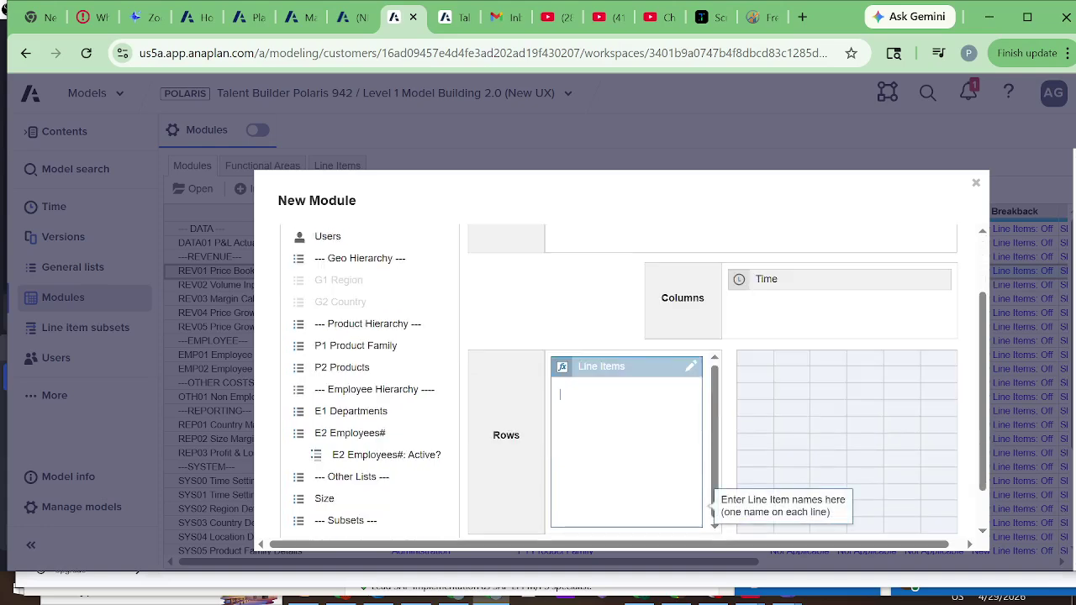
type("Revenue")
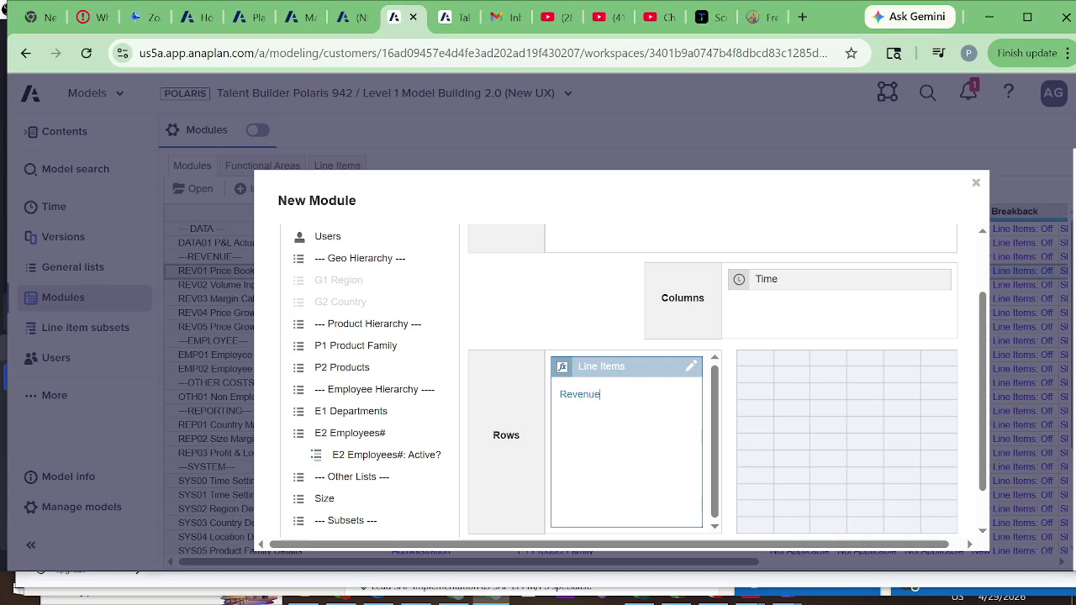
scroll(694, 390, "up", 2)
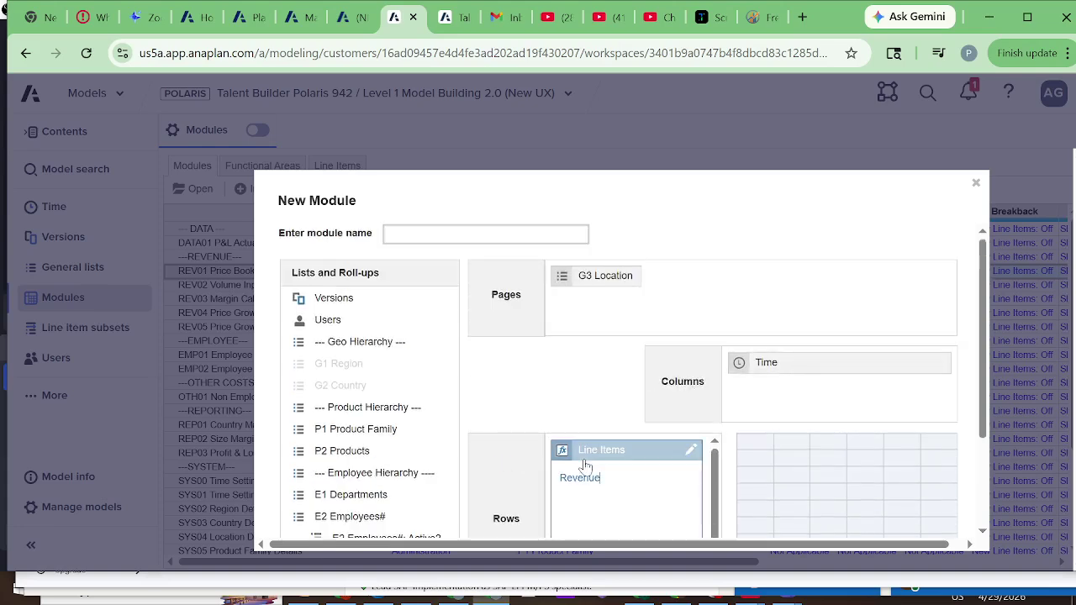
left_click(605, 288)
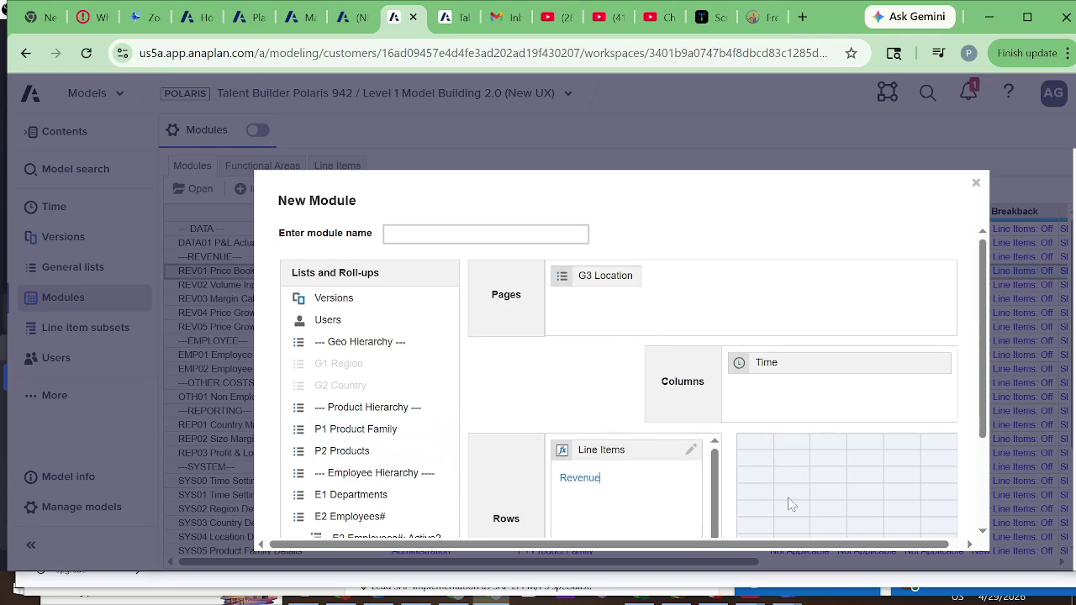
scroll(787, 505, "down", 3)
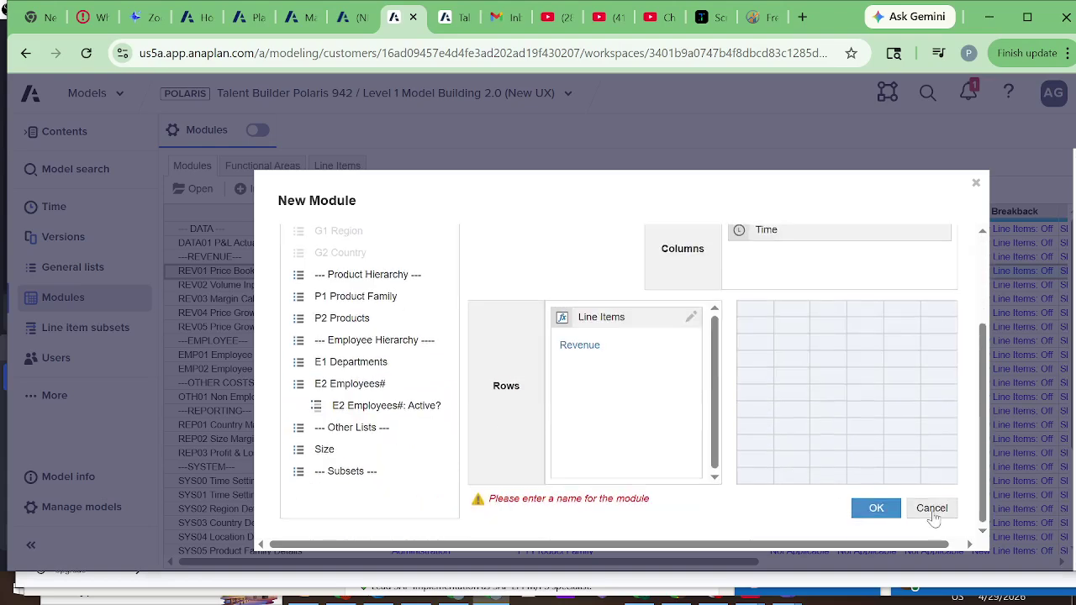
left_click(931, 513)
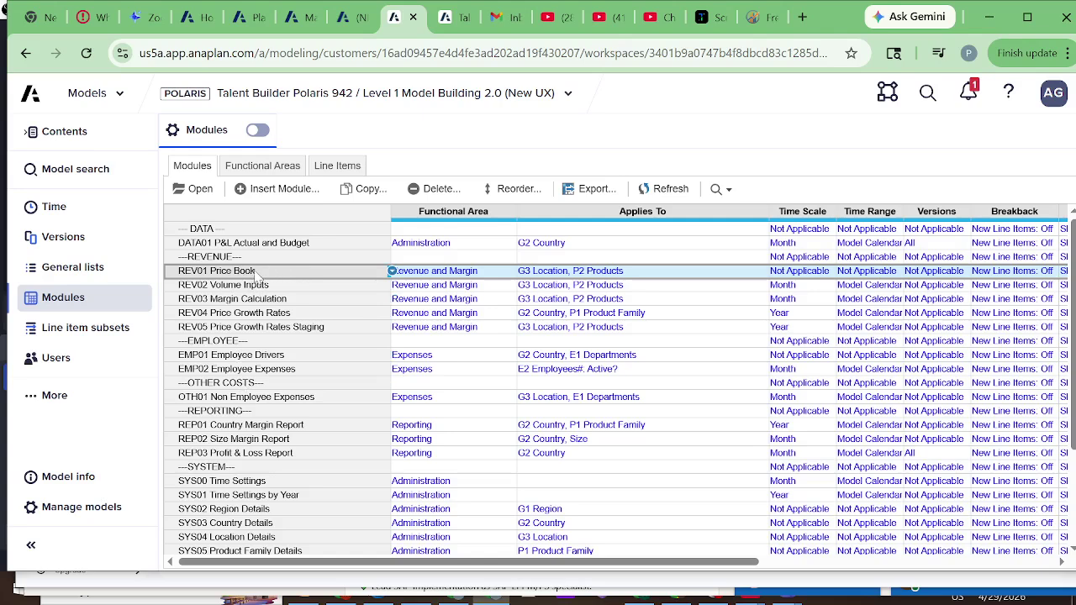
Select REV01 Price Book in the module list and show the Modules component explanation in the Academy lesson.
left_click(249, 427)
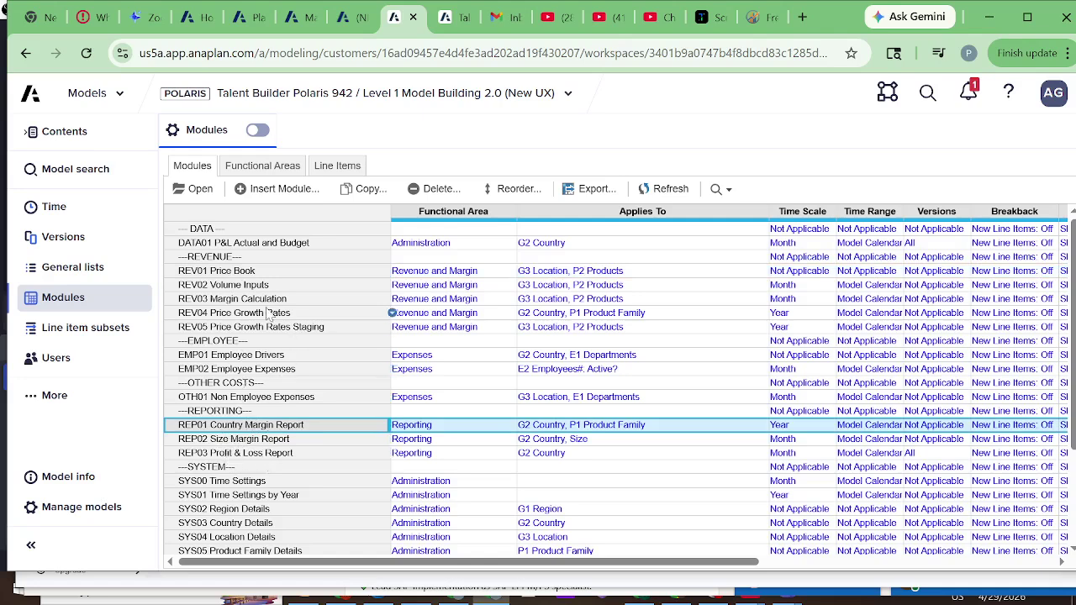
left_click(206, 273)
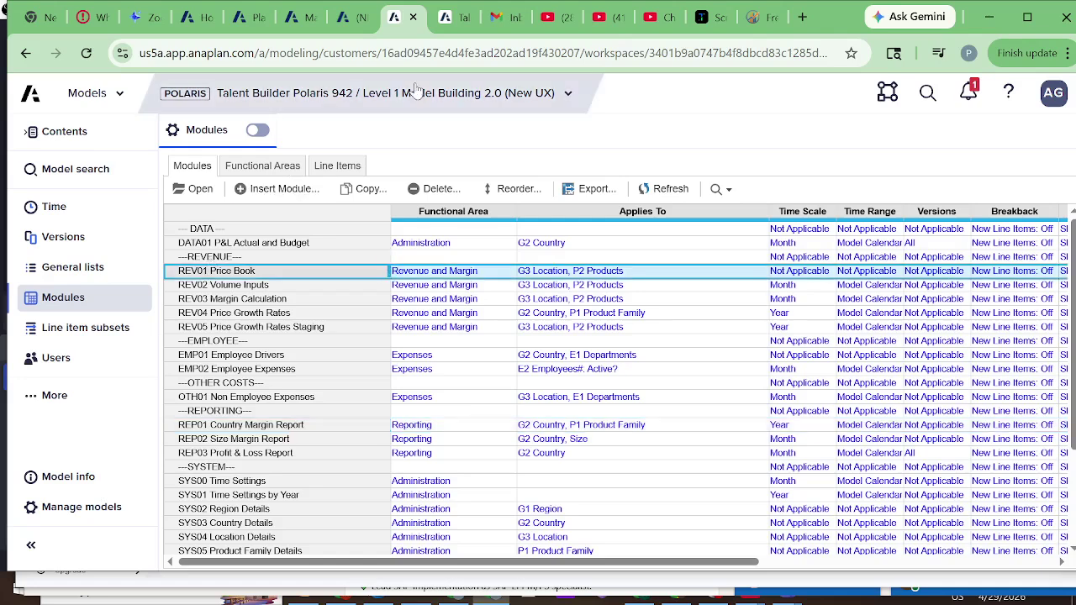
left_click(358, 21)
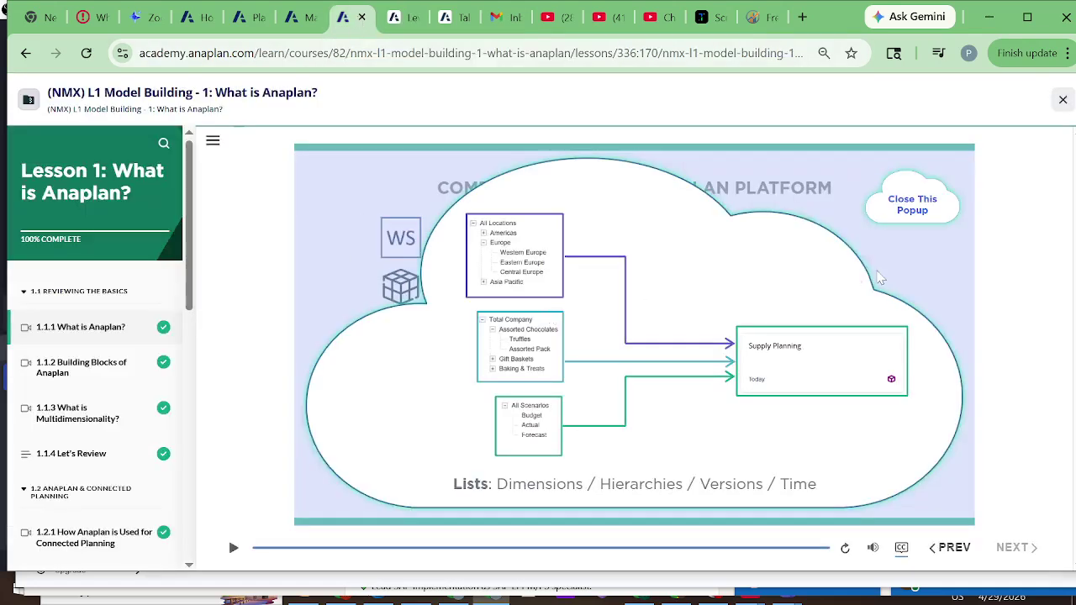
left_click(908, 206)
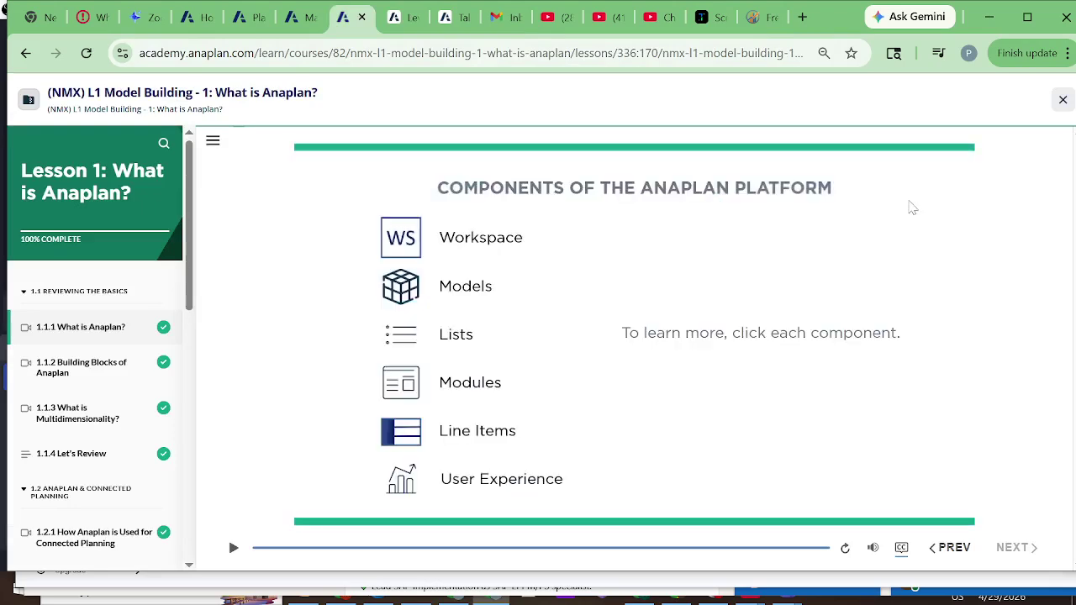
left_click(454, 388)
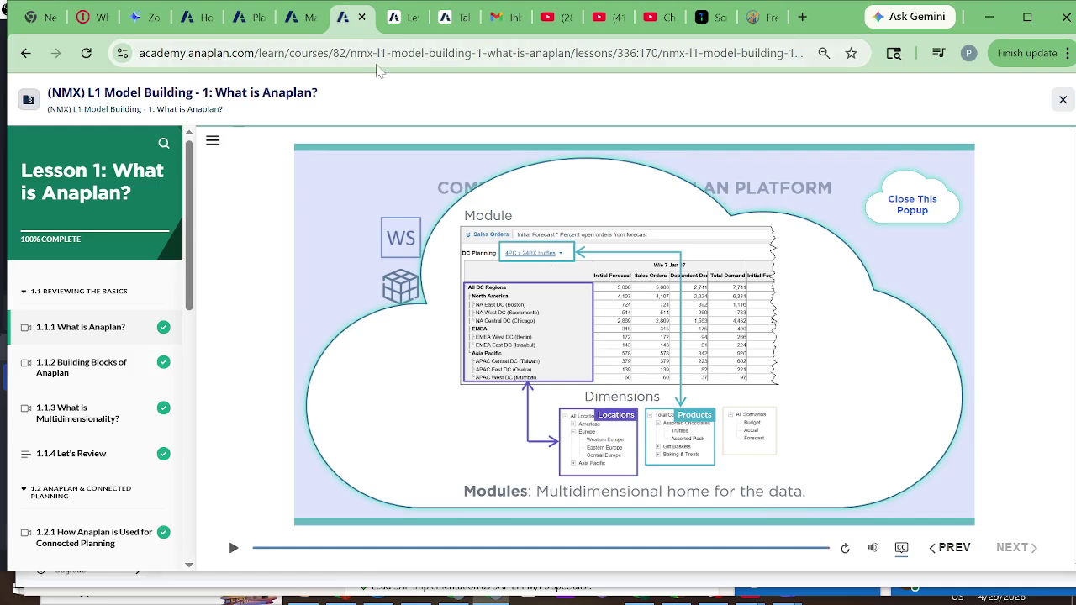
Return to the model, open the REV01 Price Book module and review its pivot layout of pages, columns and rows.
left_click(405, 19)
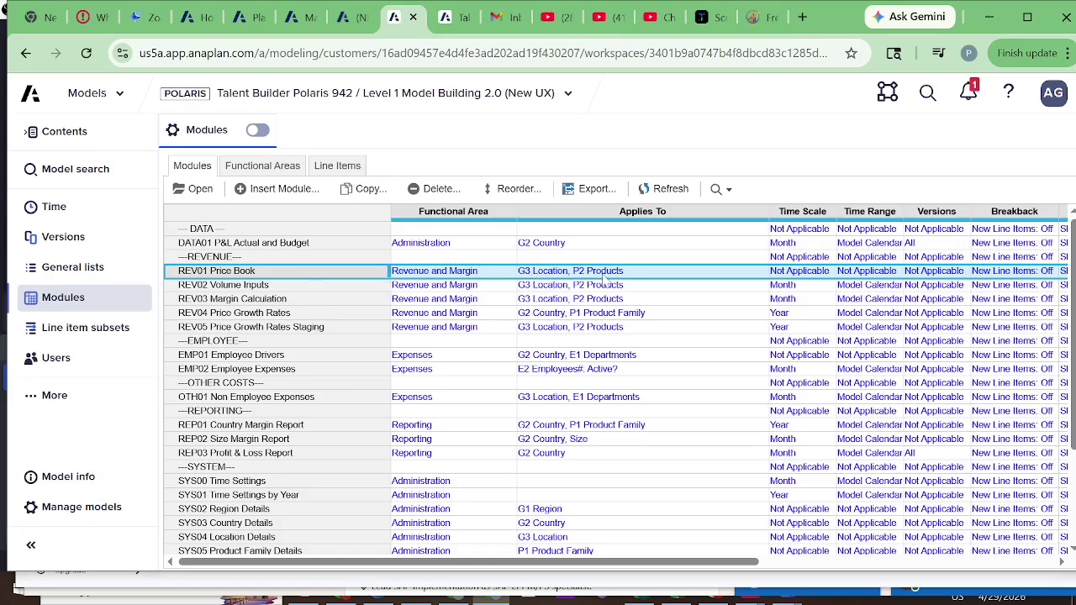
left_click(195, 189)
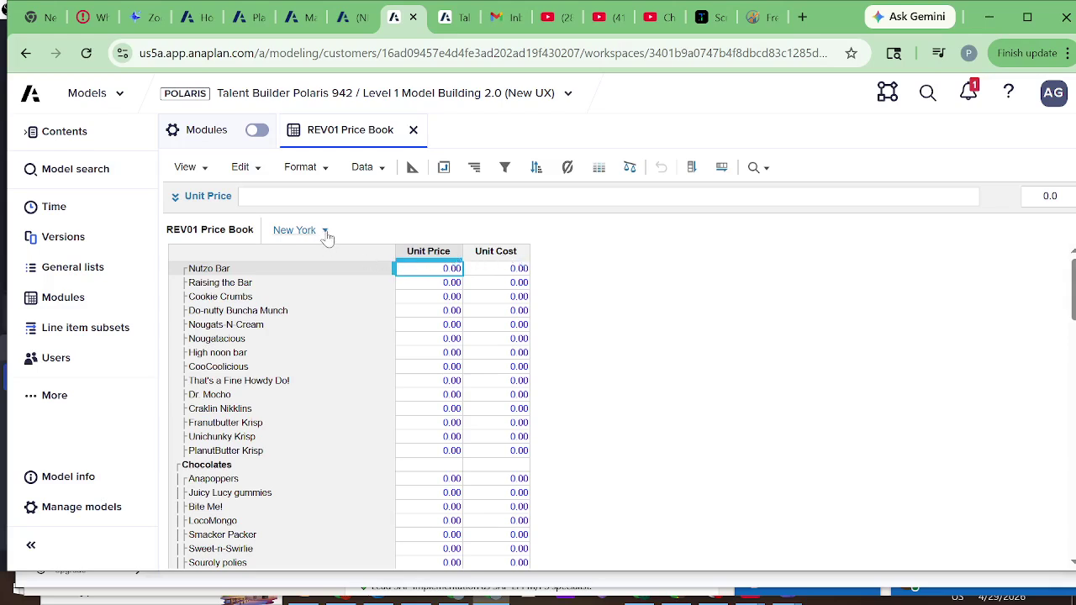
left_click(444, 167)
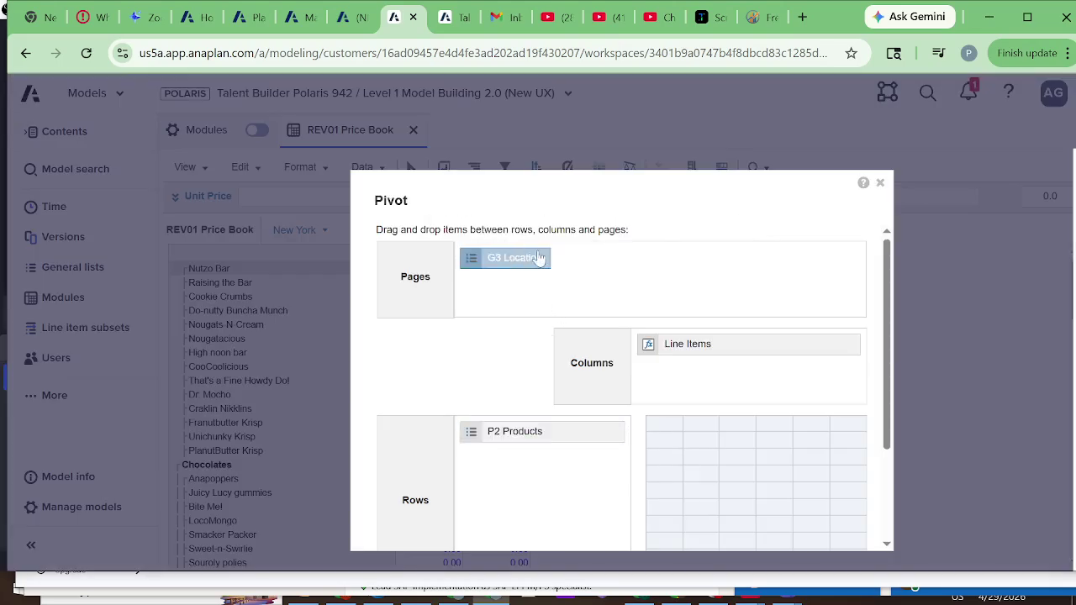
left_click(880, 183)
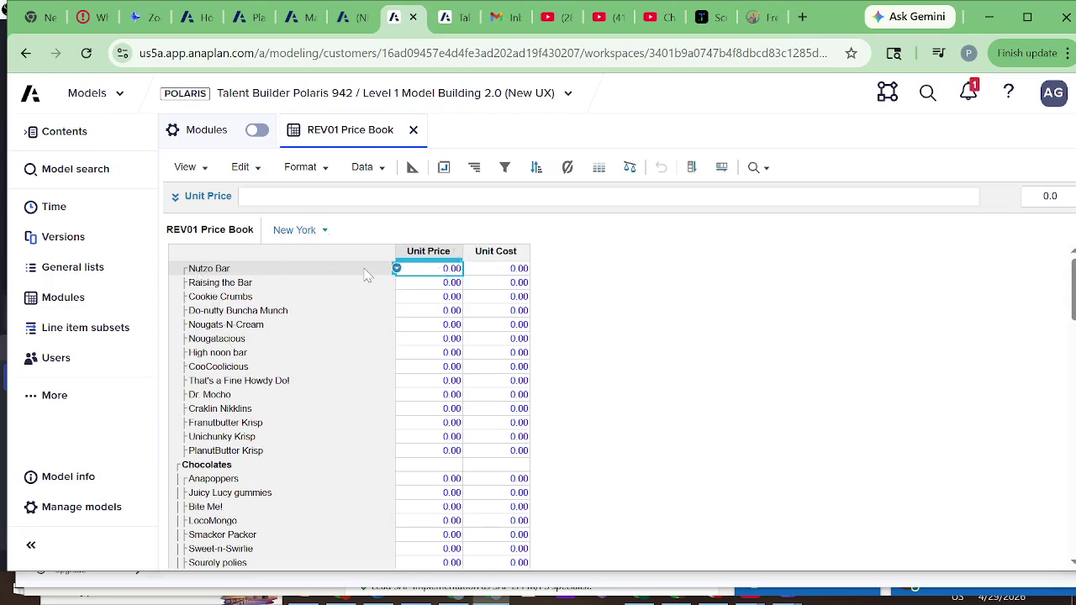
left_click(444, 168)
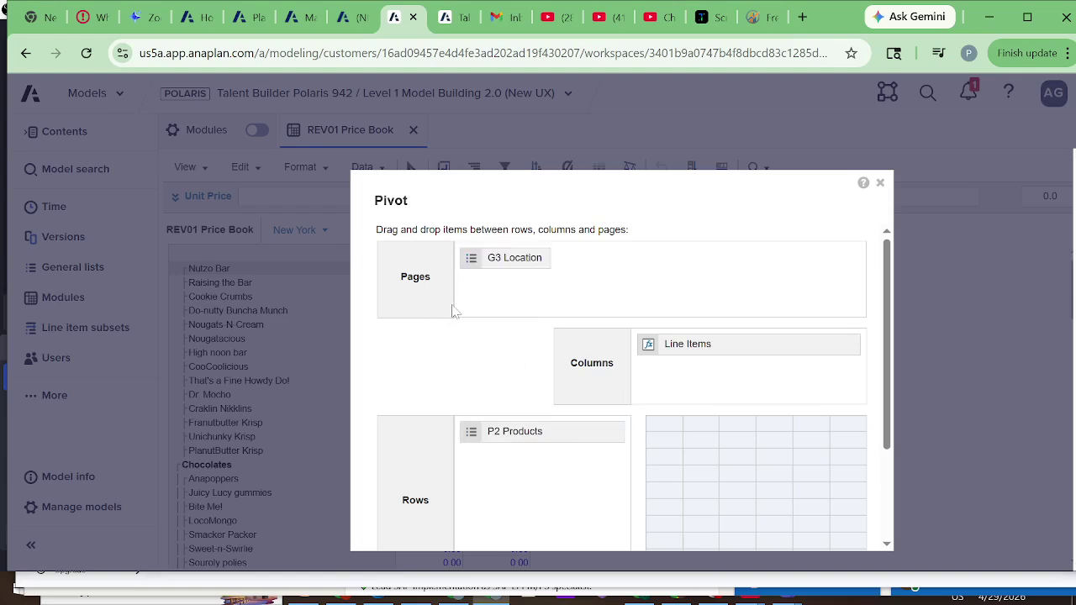
scroll(492, 449, "down", 3)
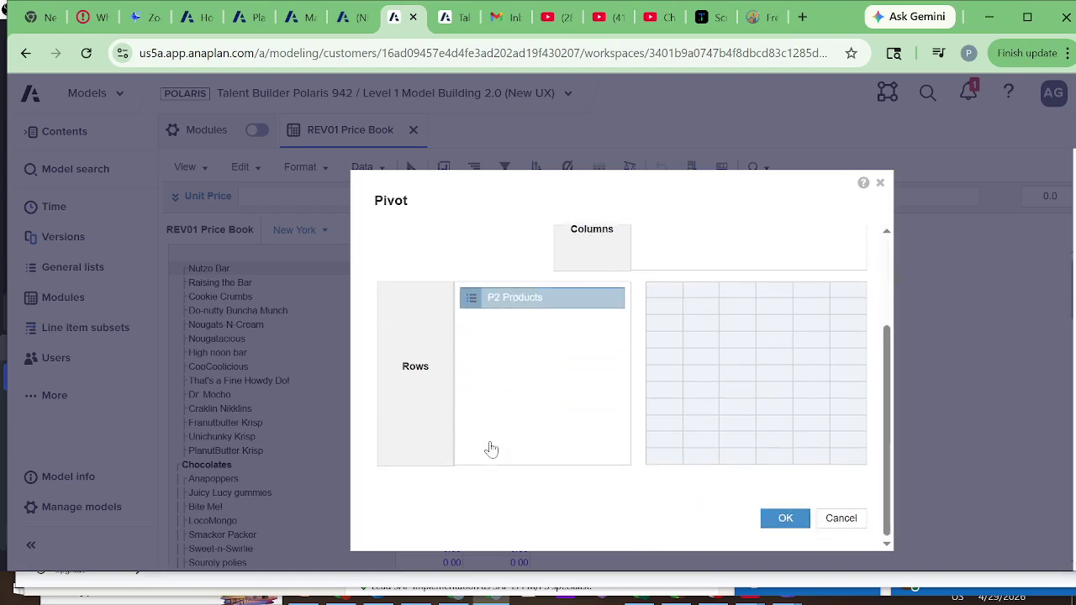
scroll(497, 426, "up", 3)
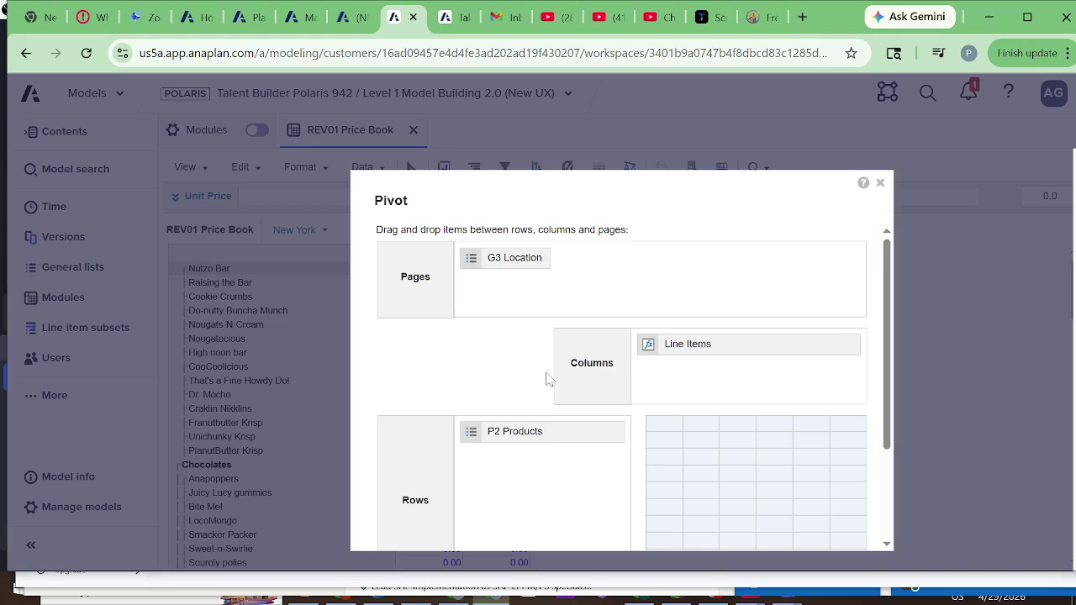
left_click(881, 183)
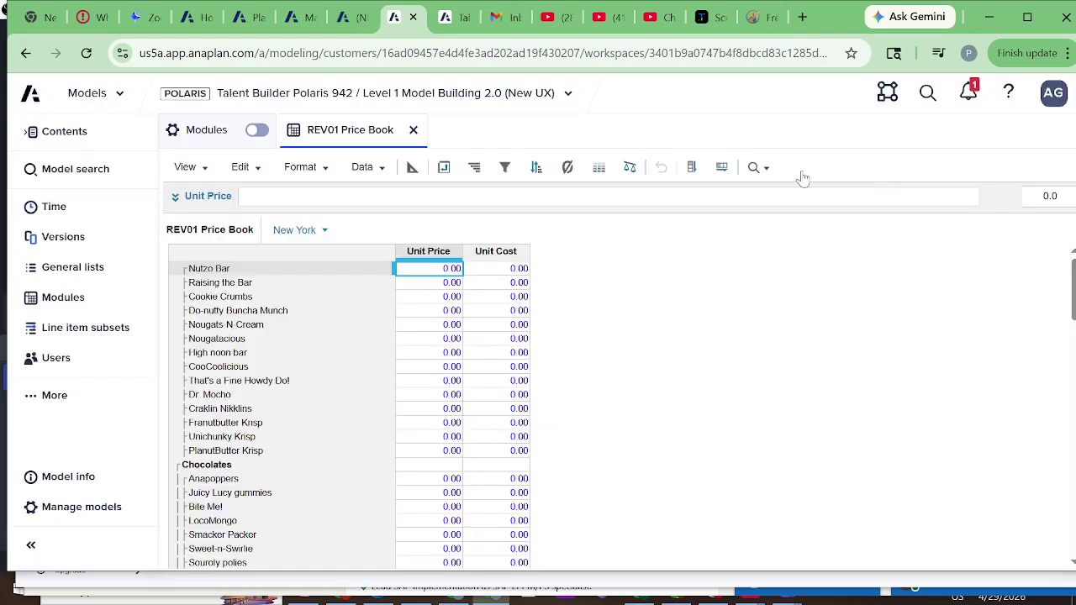
Switch the REV01 Price Book location to Chicago and examine the Unit Price and Unit Cost columns and the Nutzo Bar row.
left_click(327, 232)
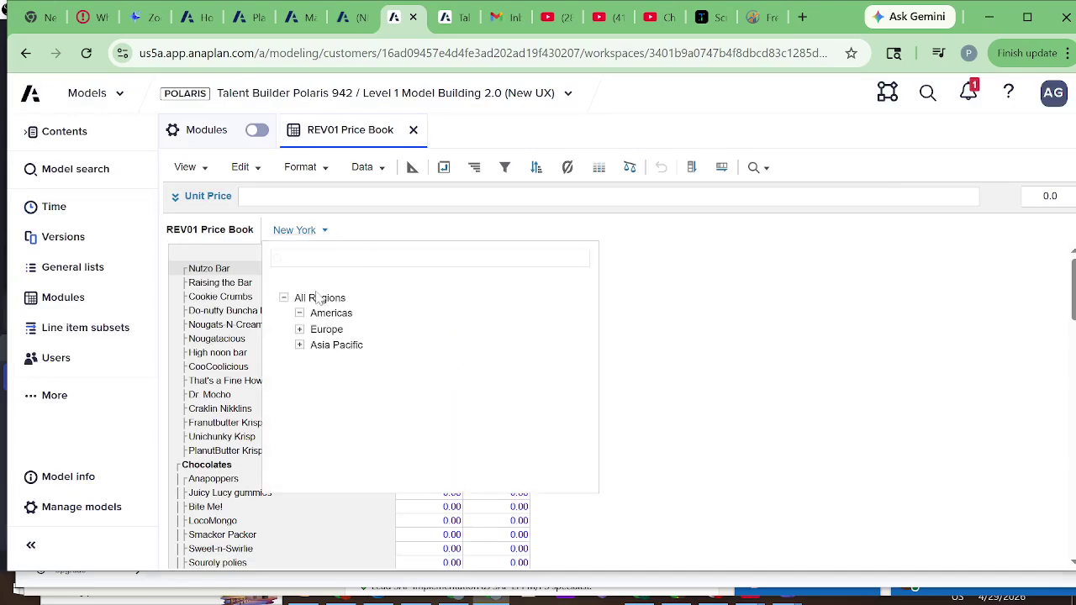
left_click(370, 360)
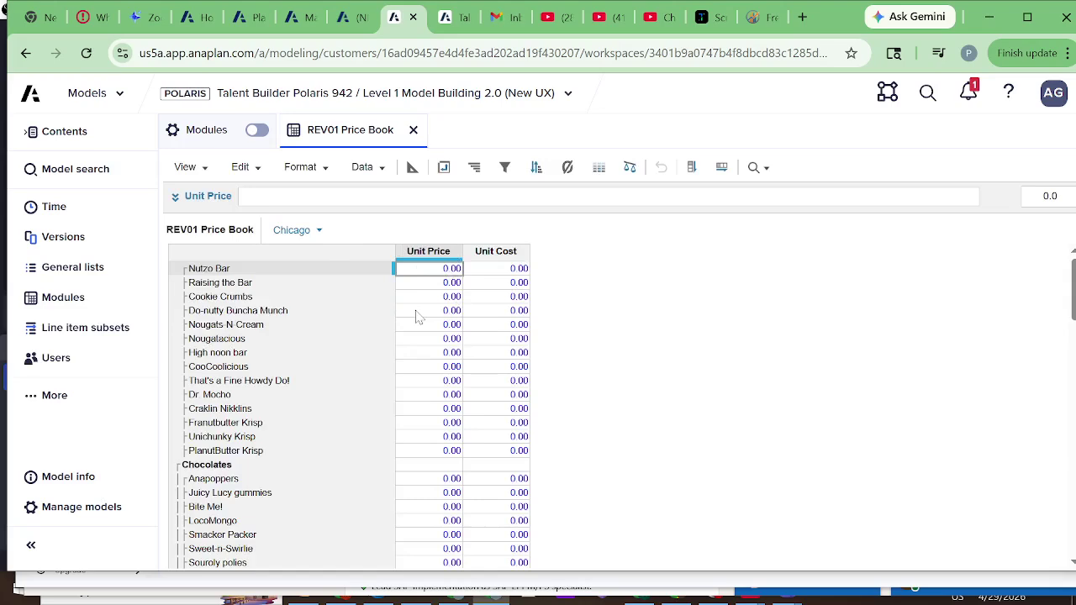
double_click(429, 271)
key("Escape")
left_click(434, 252)
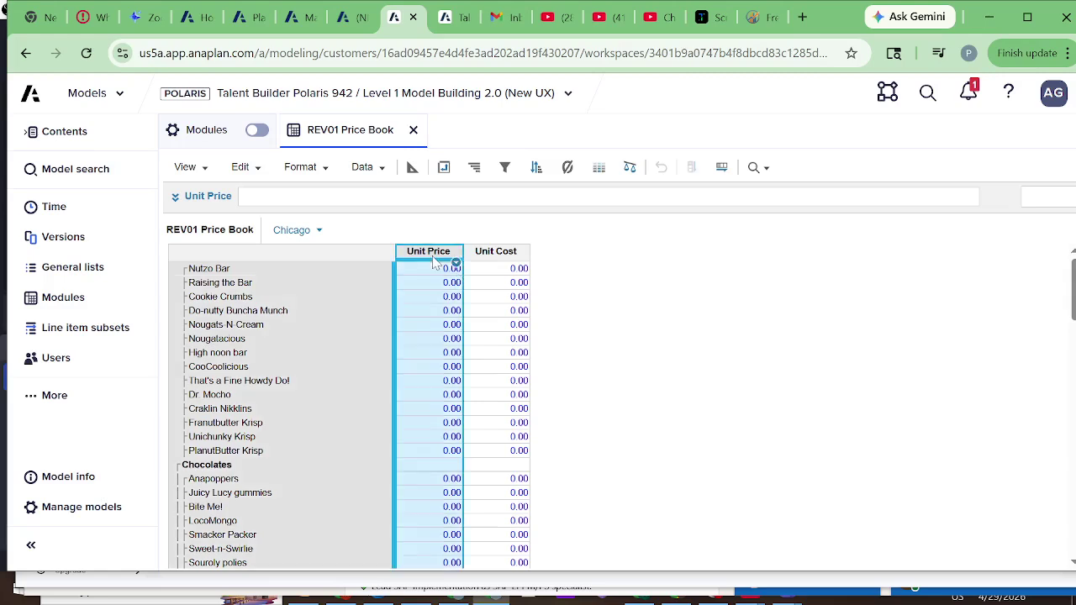
left_click(502, 253)
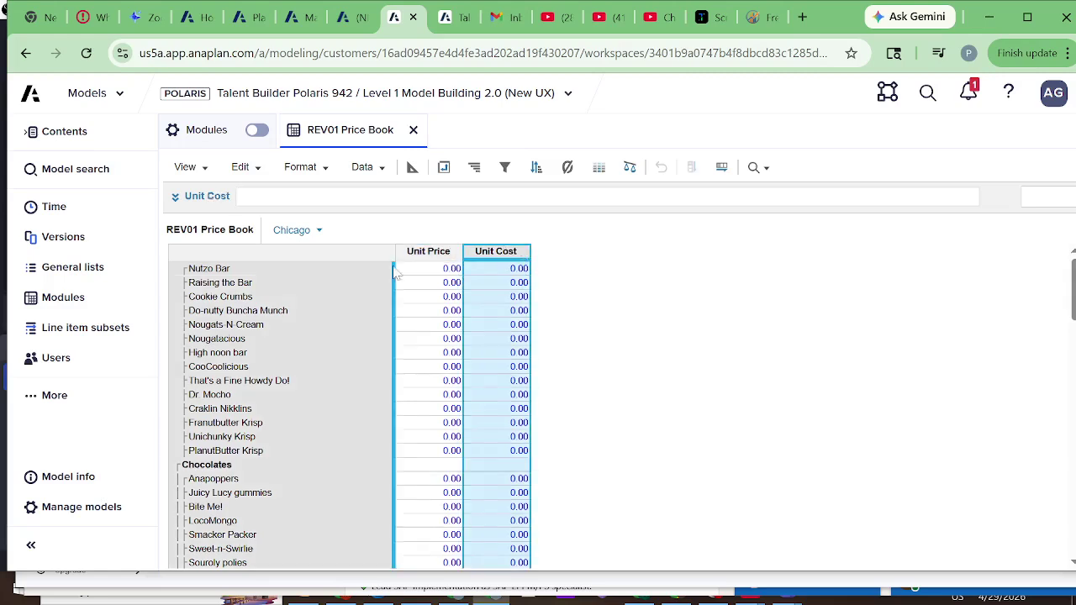
left_click(270, 267)
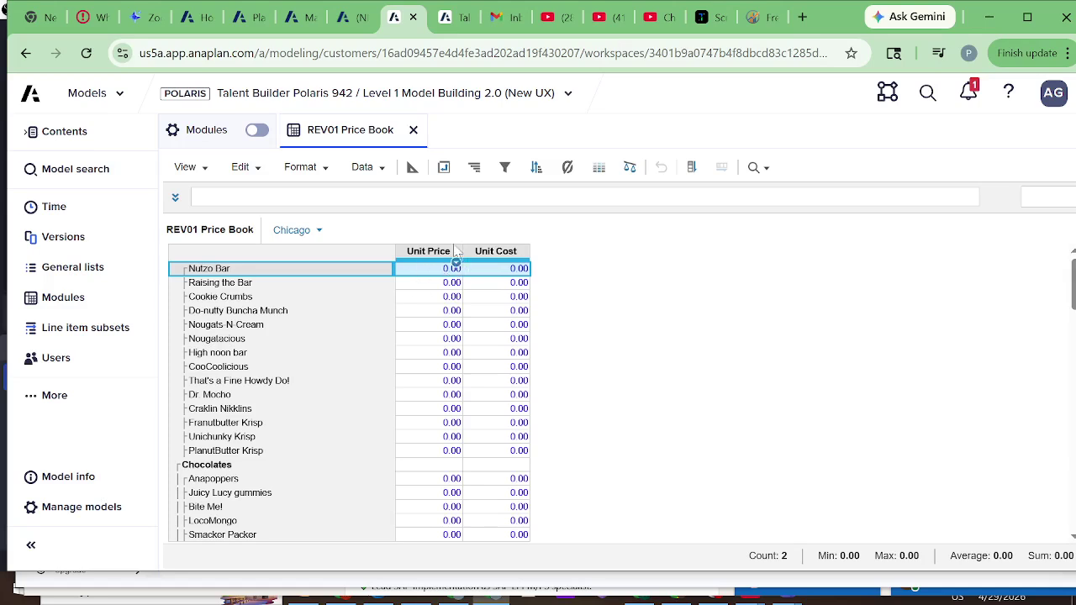
Check where Line Items sits in the REV01 Price Book pivot layout and highlight the Unit Price column in the grid.
left_click(444, 167)
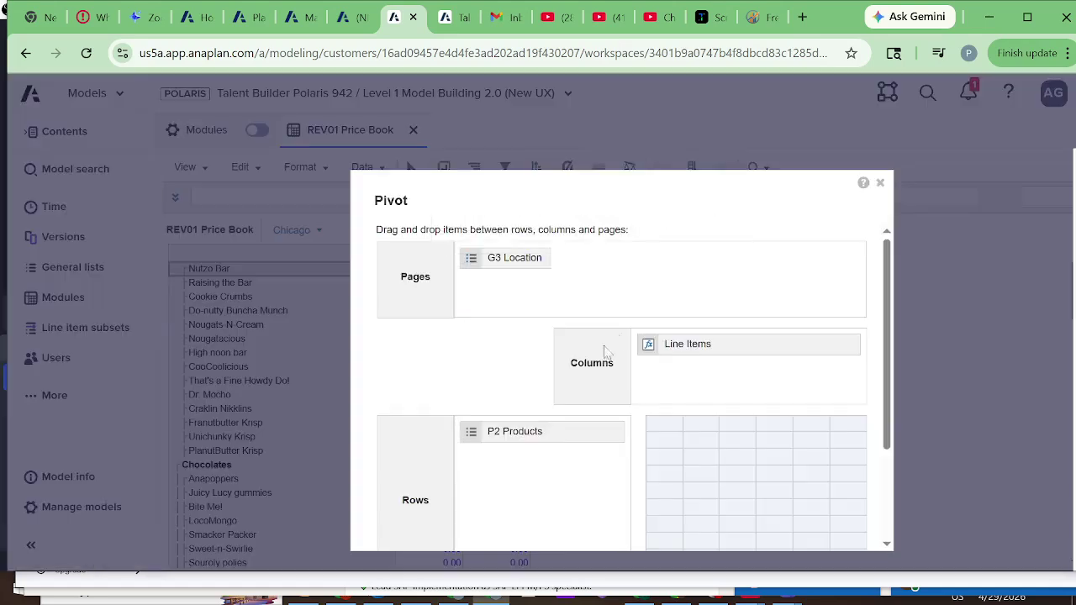
left_click(687, 360)
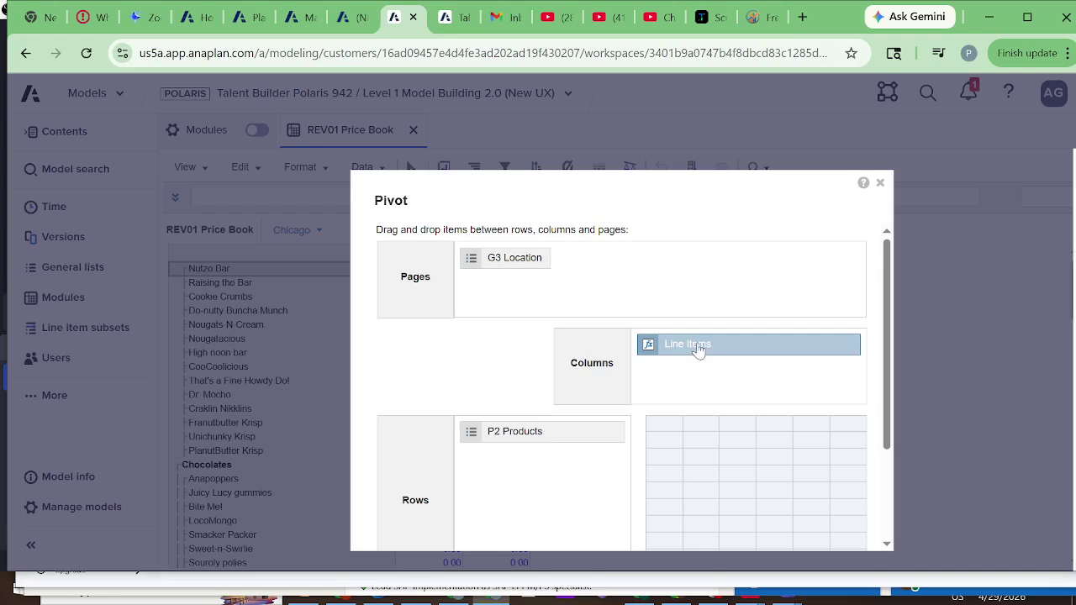
left_click(880, 183)
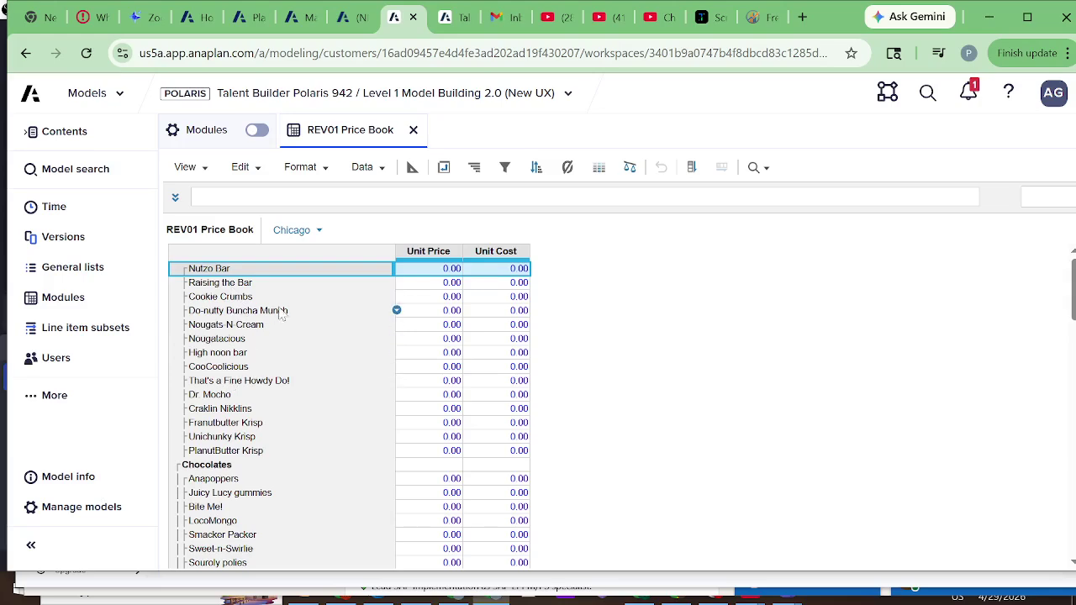
left_click(427, 255)
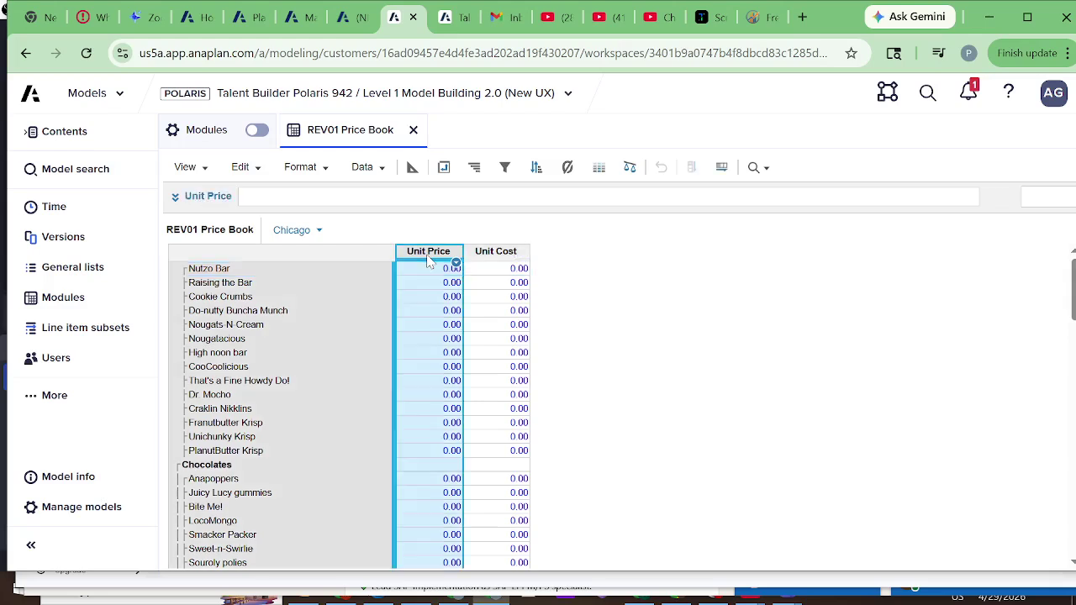
Highlight the Unit Price and Unit Cost columns of REV01 Price Book alternately to compare the module's two line items.
left_click(489, 255)
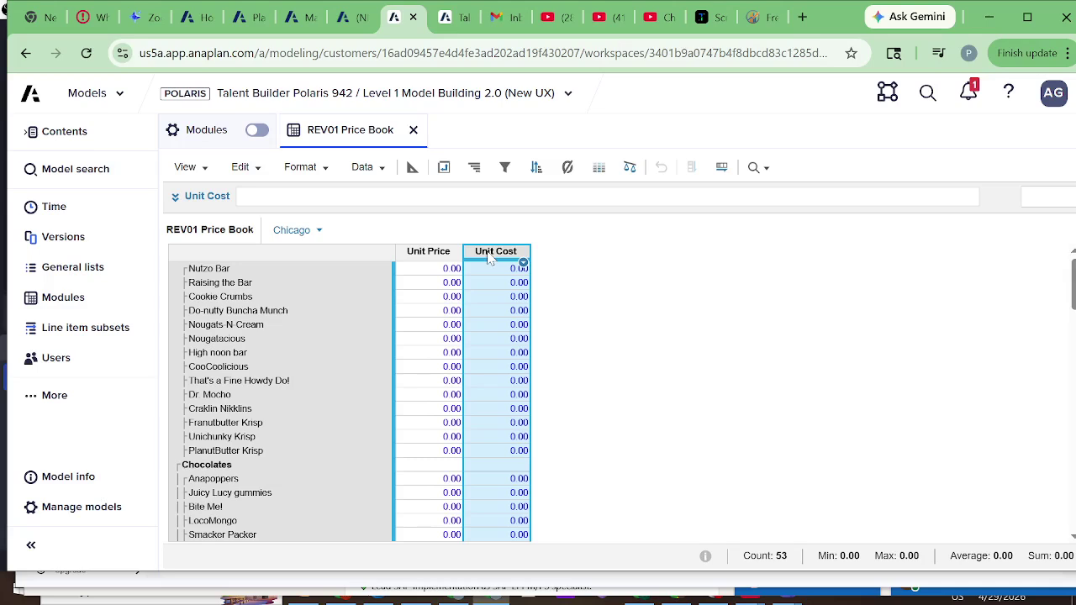
left_click(429, 256)
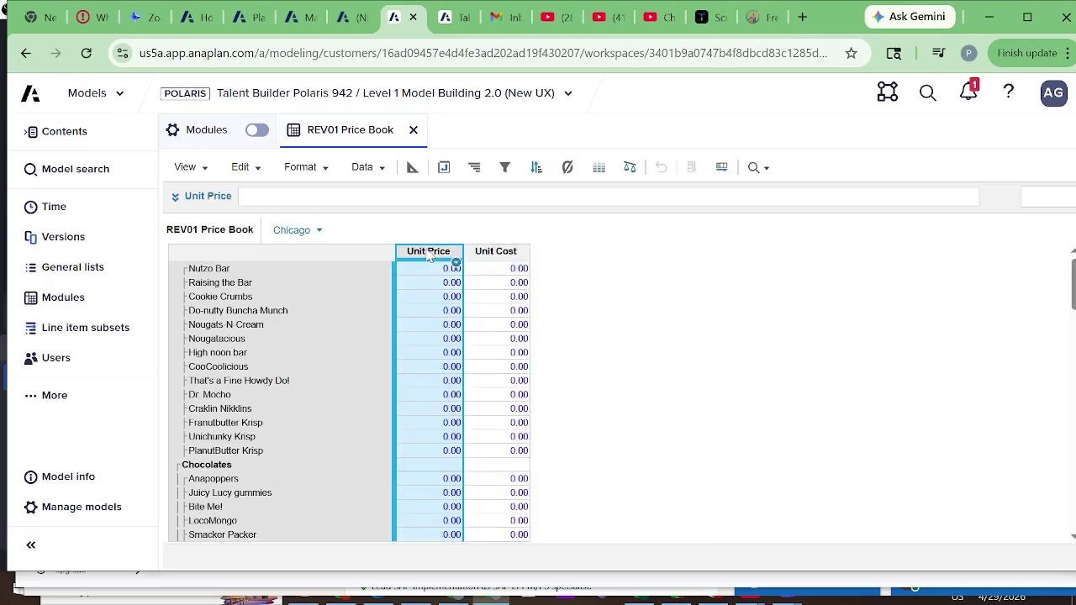
left_click(496, 255)
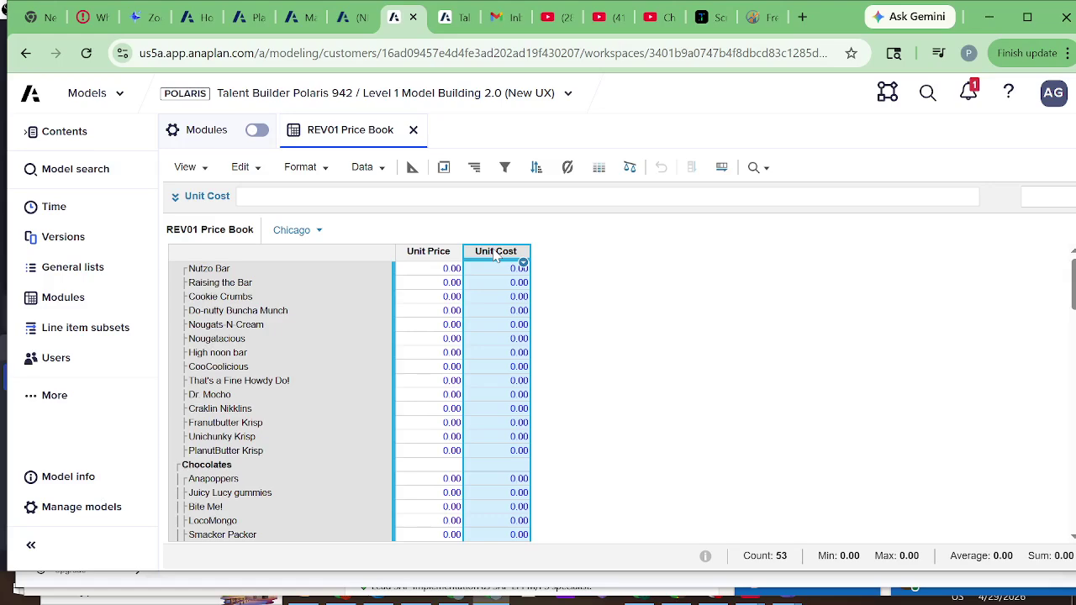
left_click(424, 259)
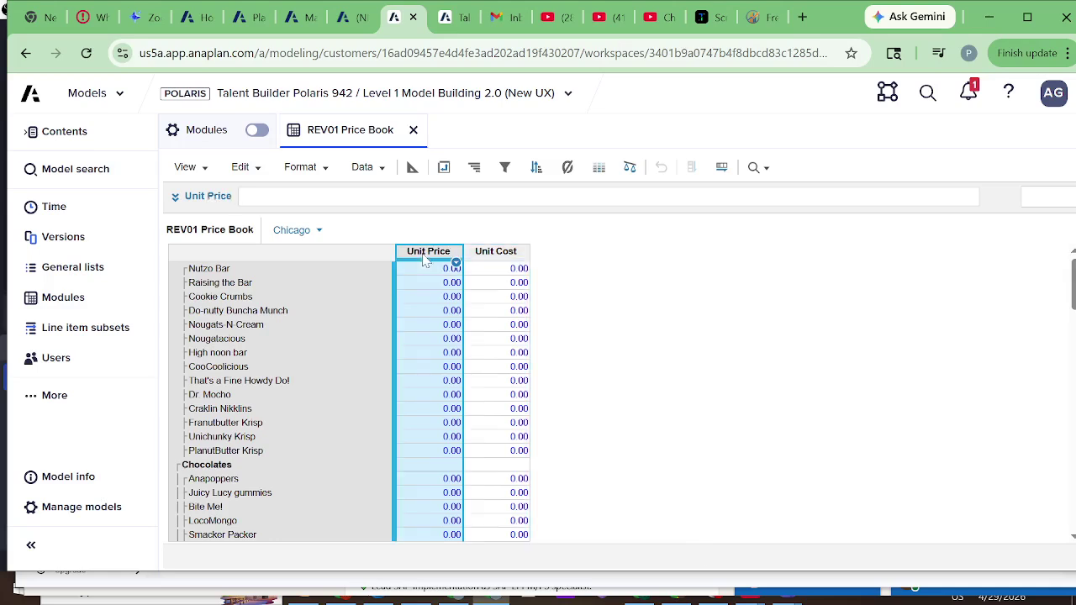
left_click(472, 254)
left_click(427, 262)
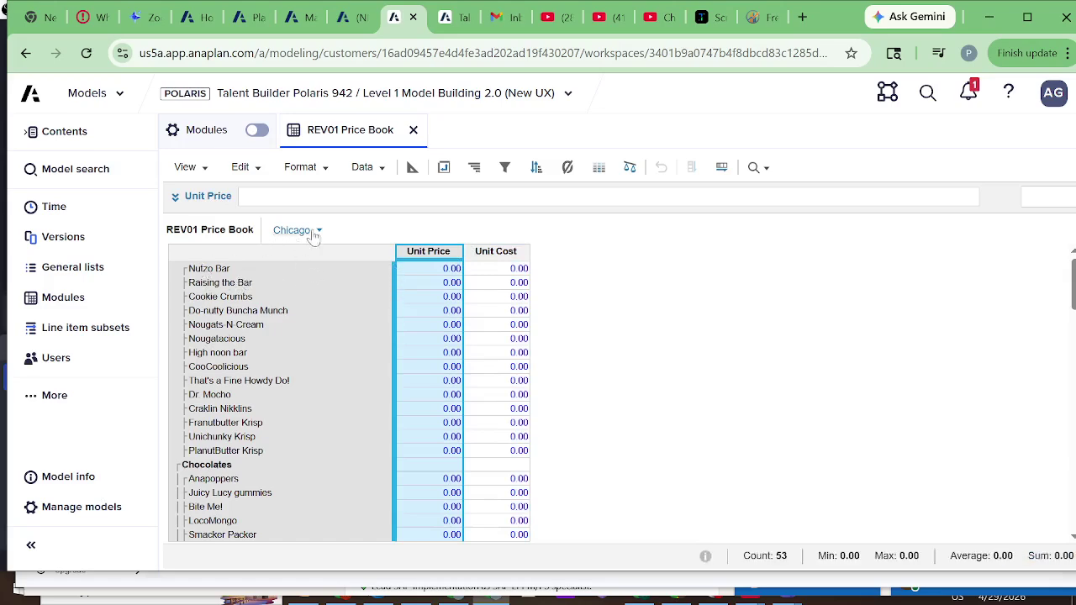
Switch to the Academy lesson, close the Modules explanation and show the Line Items component explanation.
left_click(359, 20)
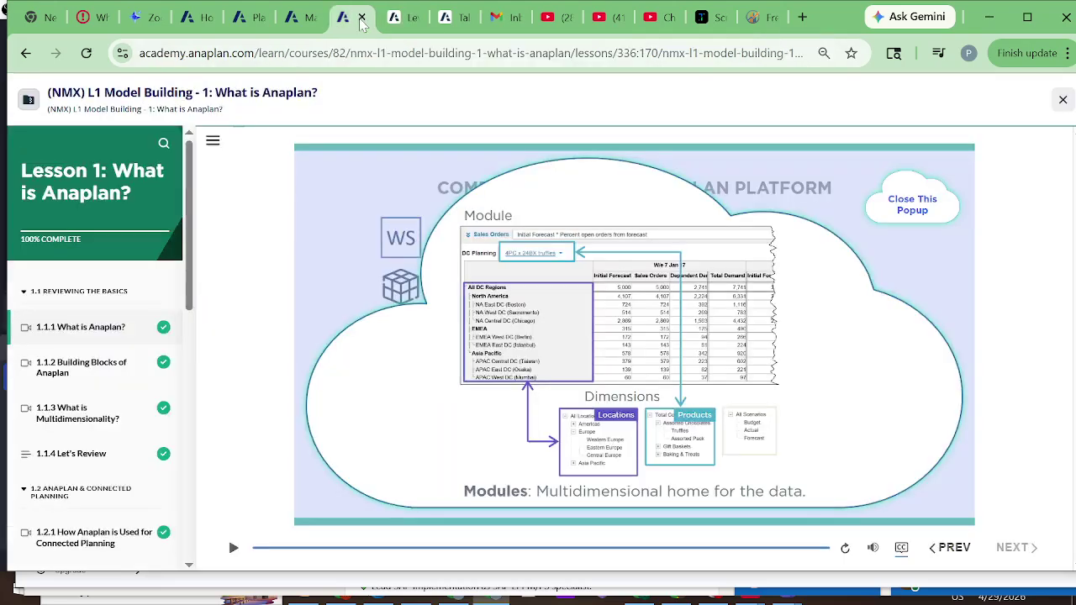
left_click(902, 203)
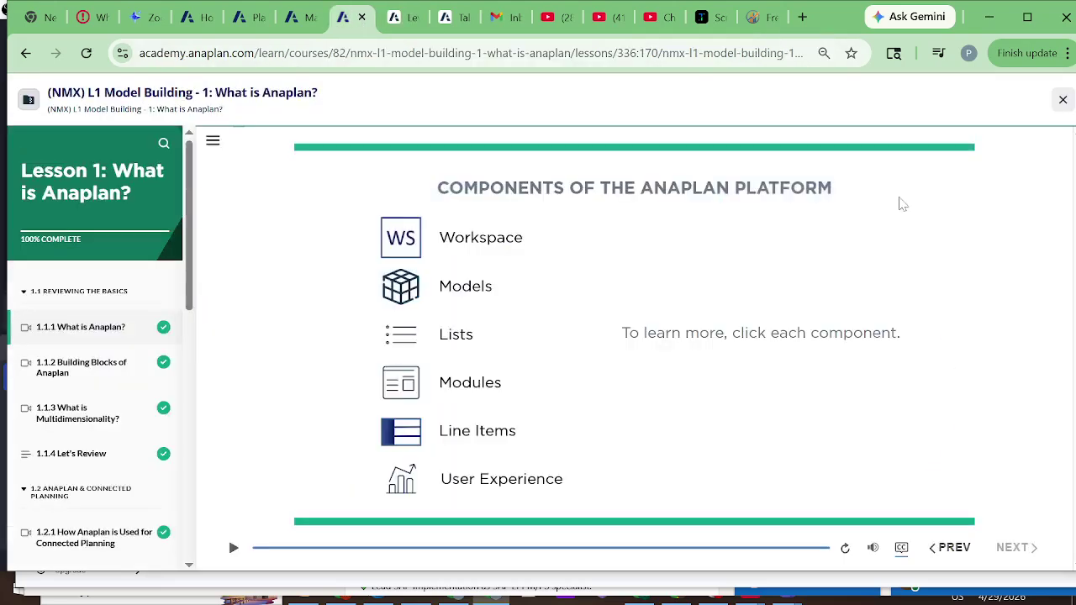
left_click(477, 437)
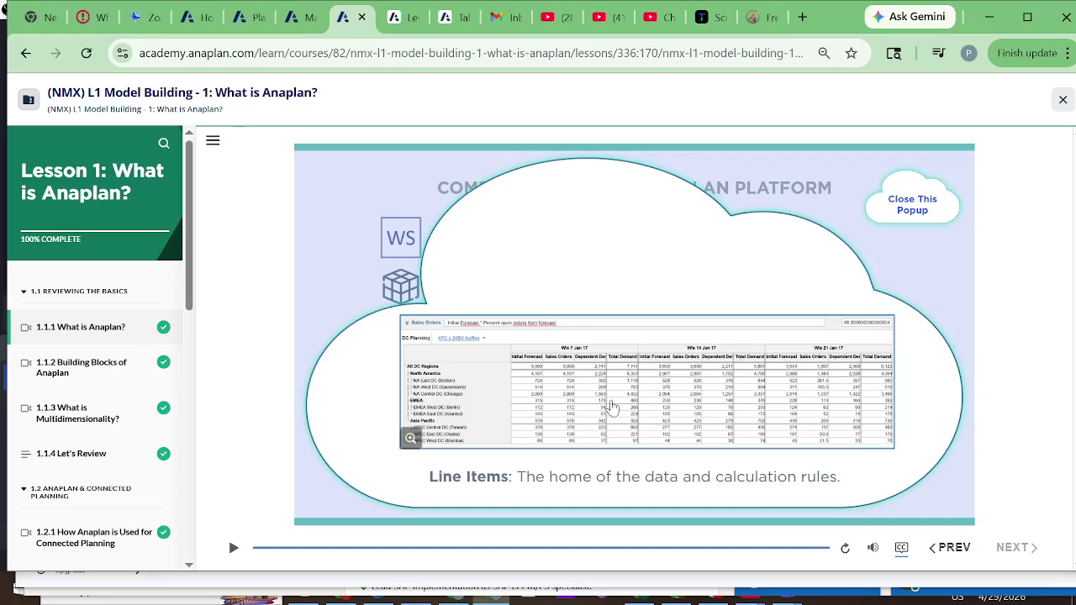
Return to the model, open the REV03 Margin Calculation module and review its pivot layout of pages, columns and rows.
left_click(405, 19)
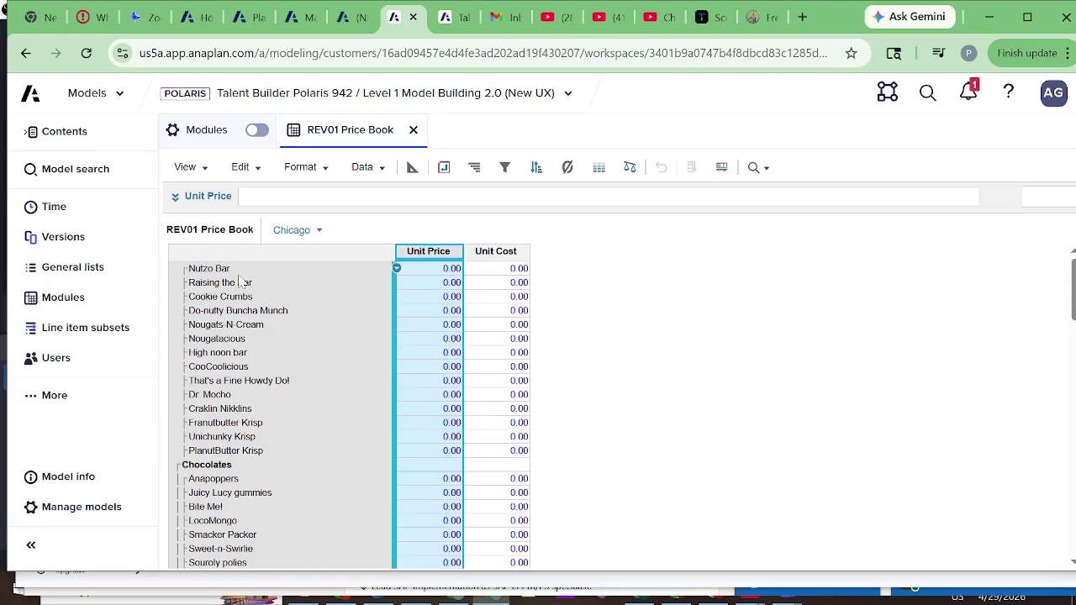
left_click(81, 304)
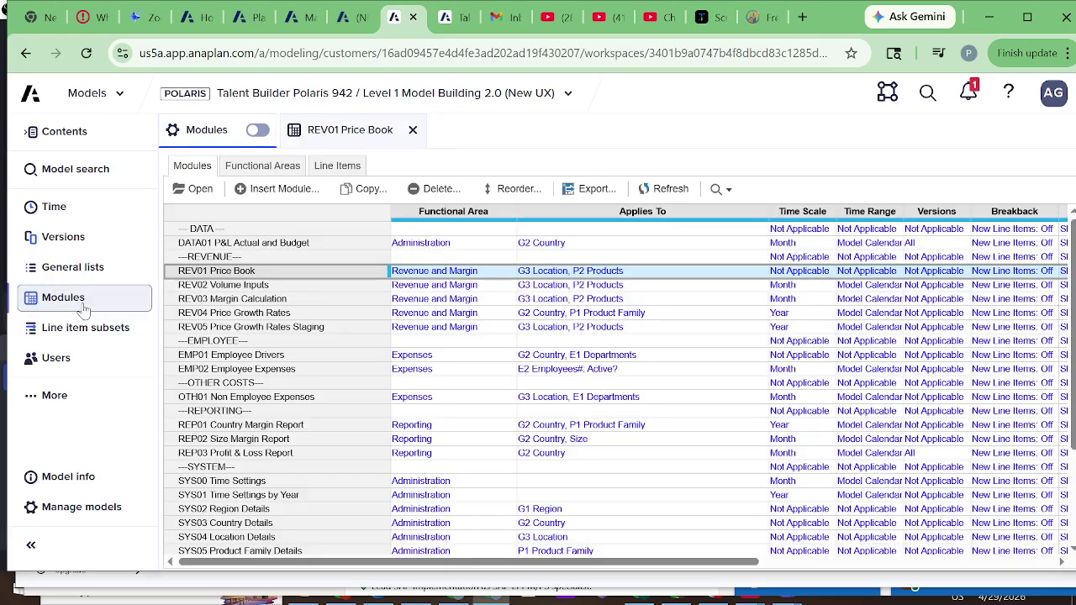
left_click(224, 305)
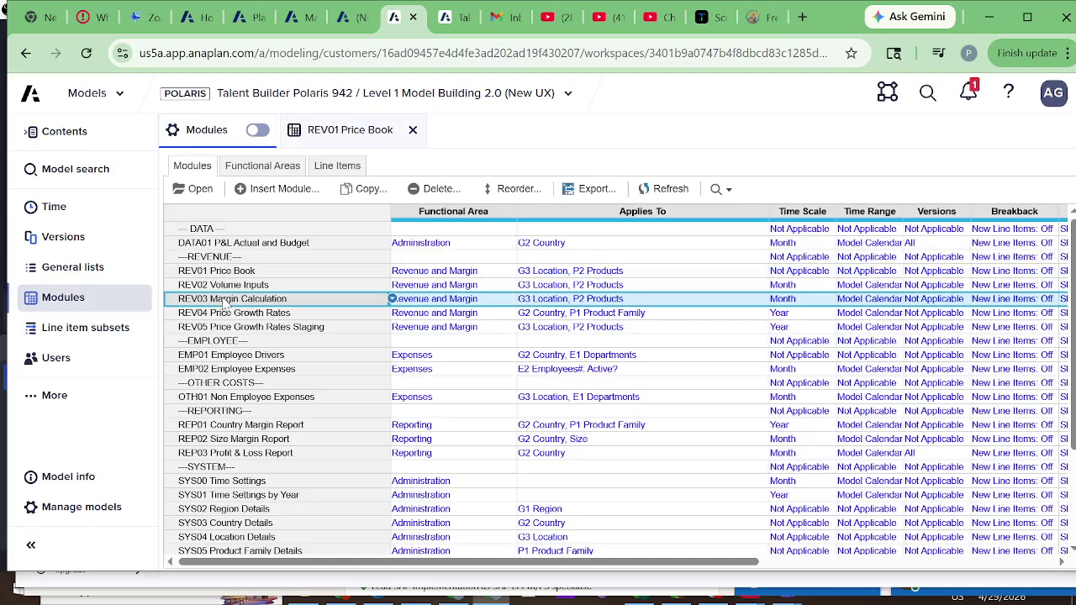
left_click(197, 190)
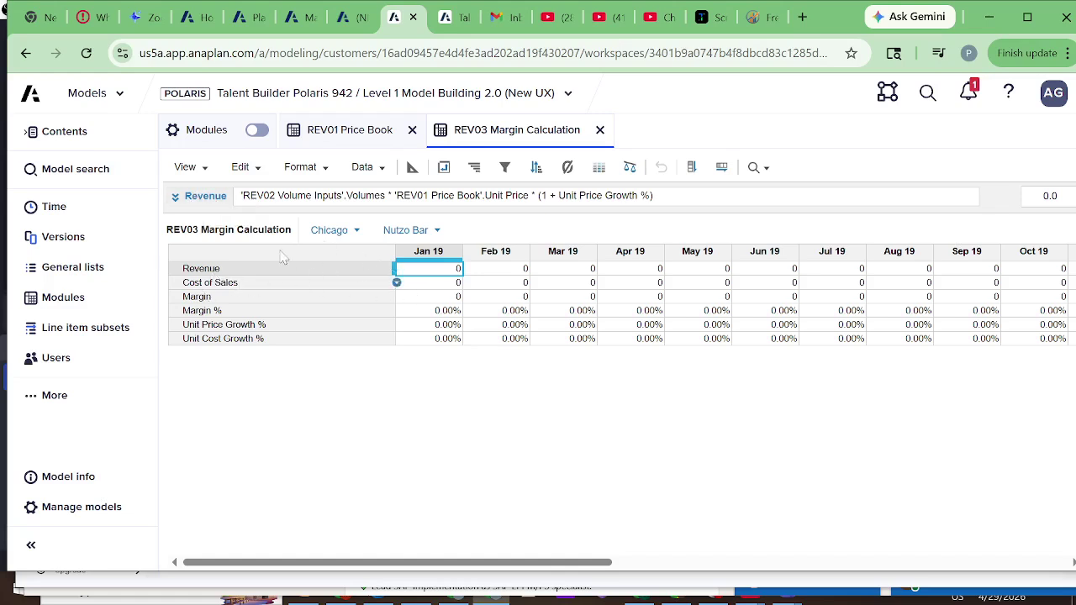
left_click(444, 168)
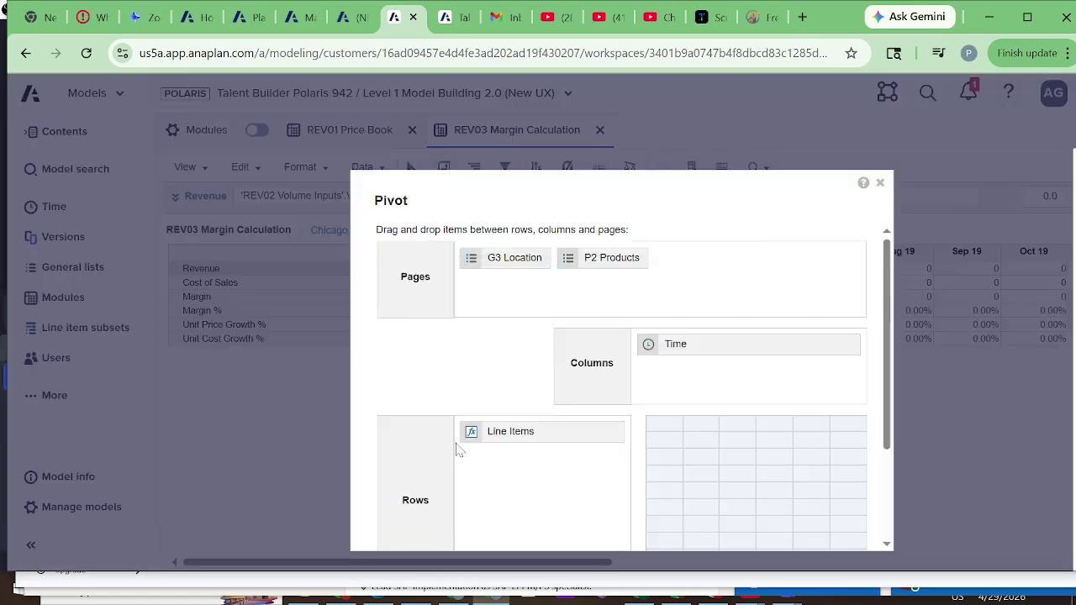
left_click(880, 184)
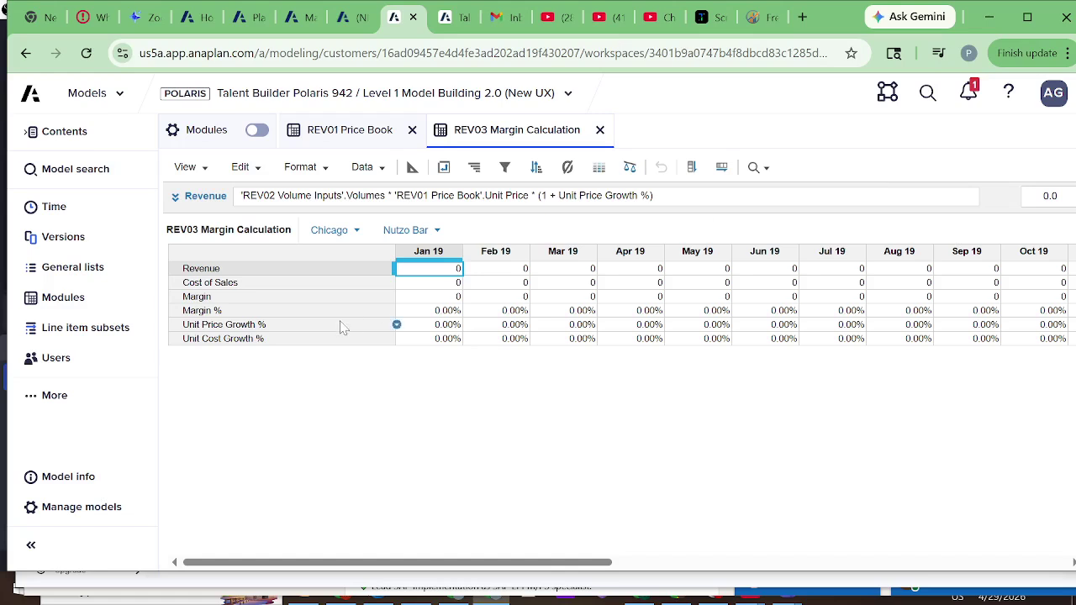
Review the Revenue formula in REV03 Margin Calculation, and examine the formulas of its other line items in the blueprint view.
left_click(202, 270)
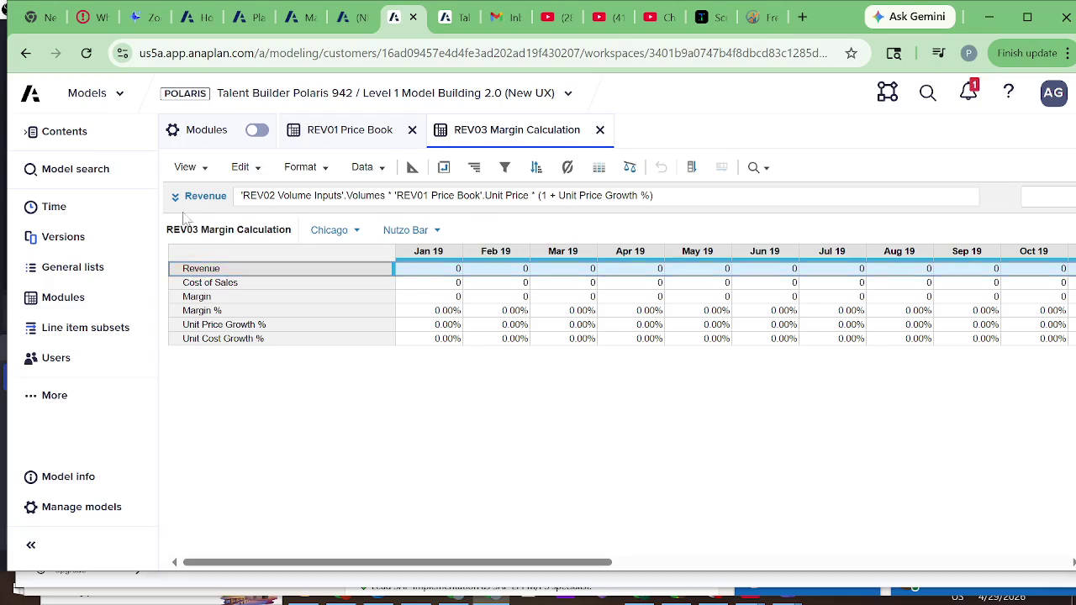
left_click(353, 197)
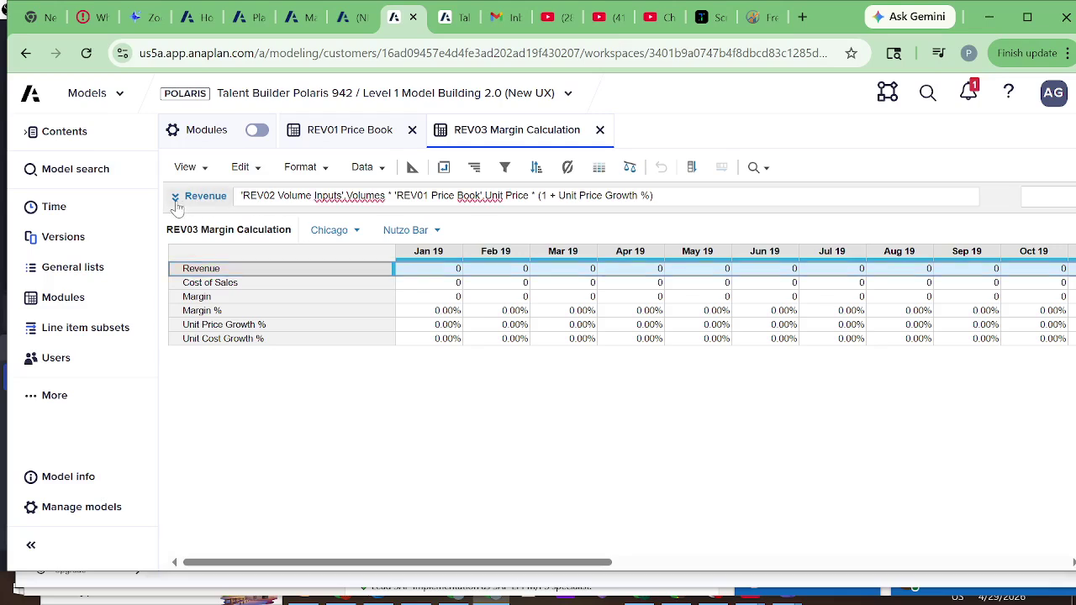
left_click(412, 168)
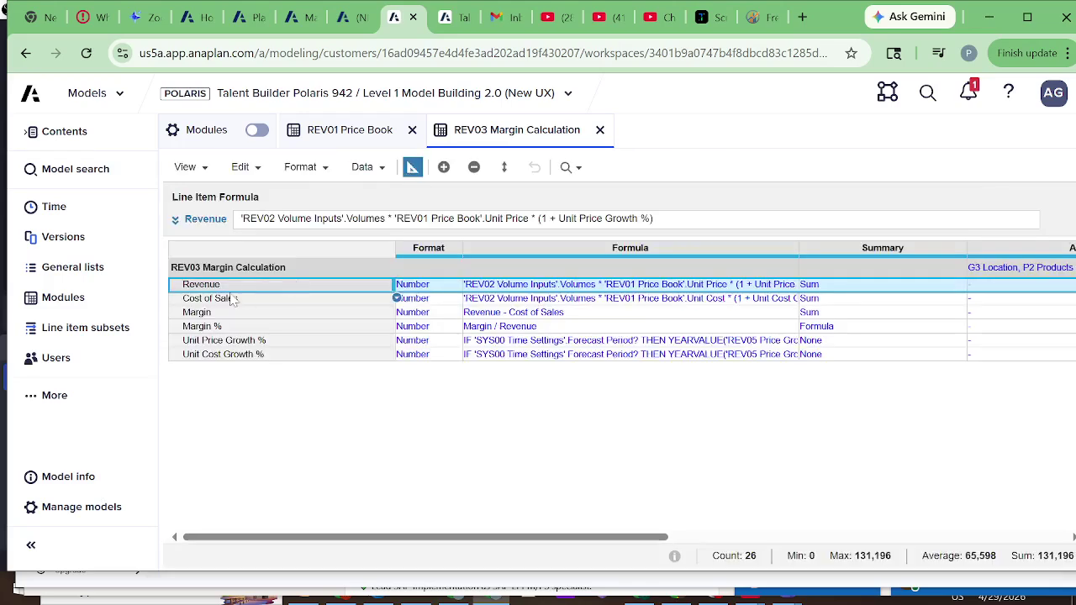
left_click(507, 301)
left_click(506, 312)
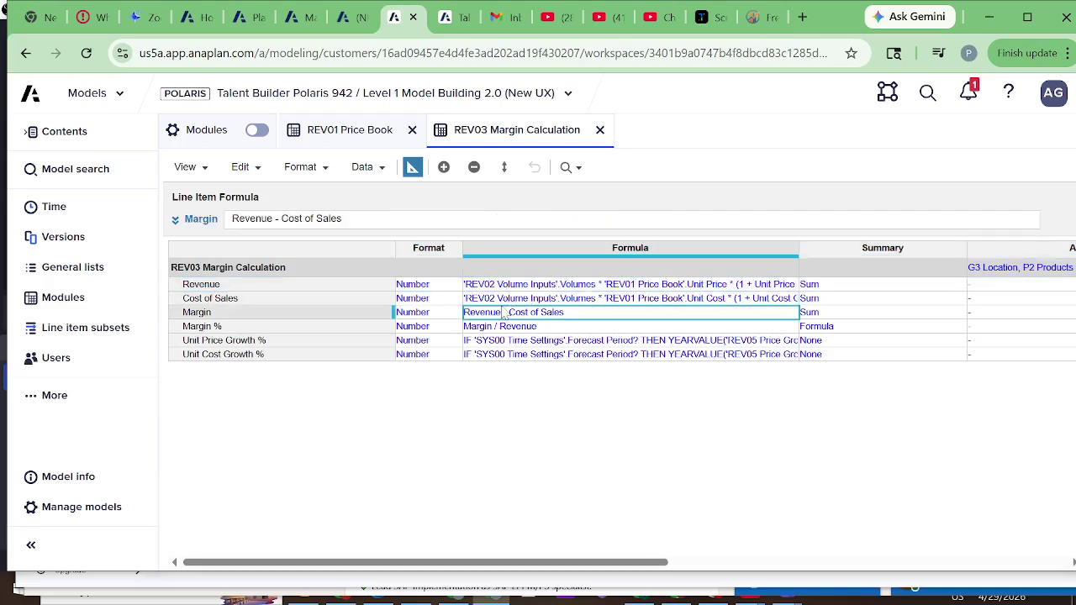
left_click(499, 328)
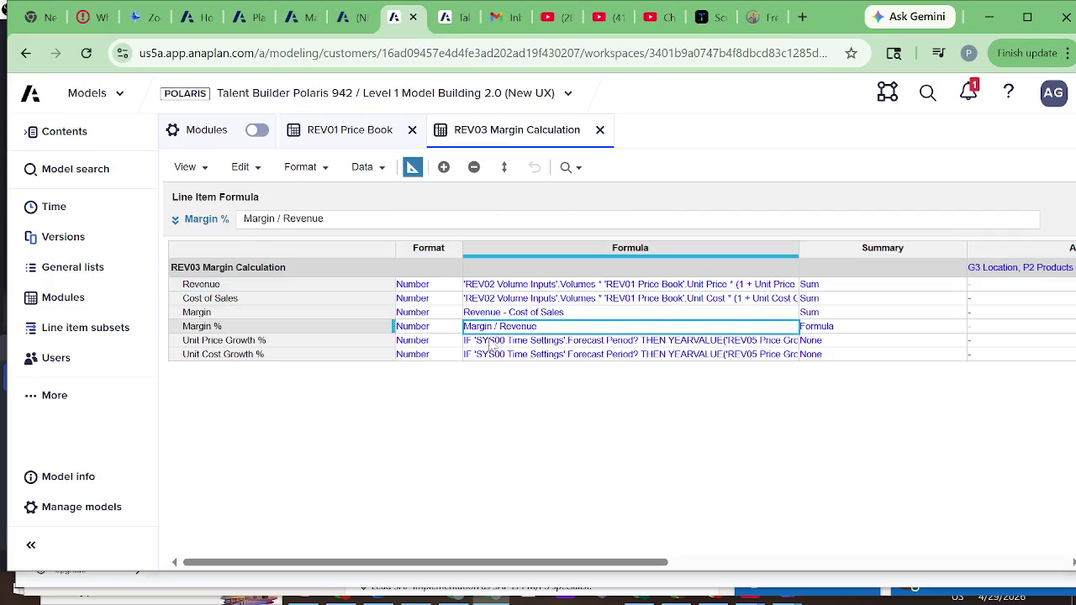
left_click(492, 342)
left_click(229, 290)
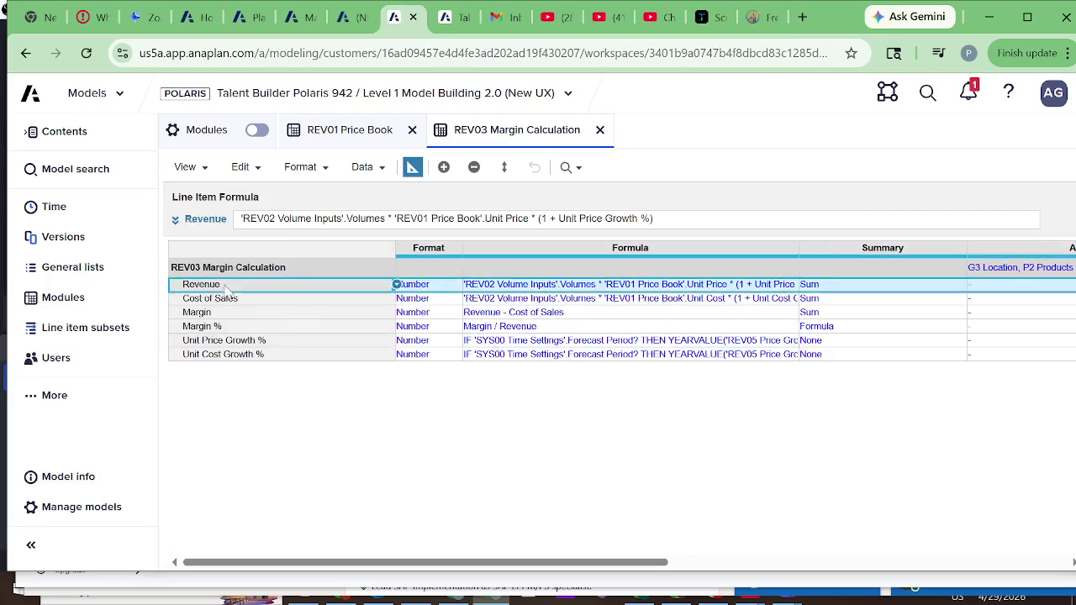
Return REV03 Margin Calculation to its data grid and check the G3 Location and P2 Products page dimensions in the pivot layout.
left_click(415, 167)
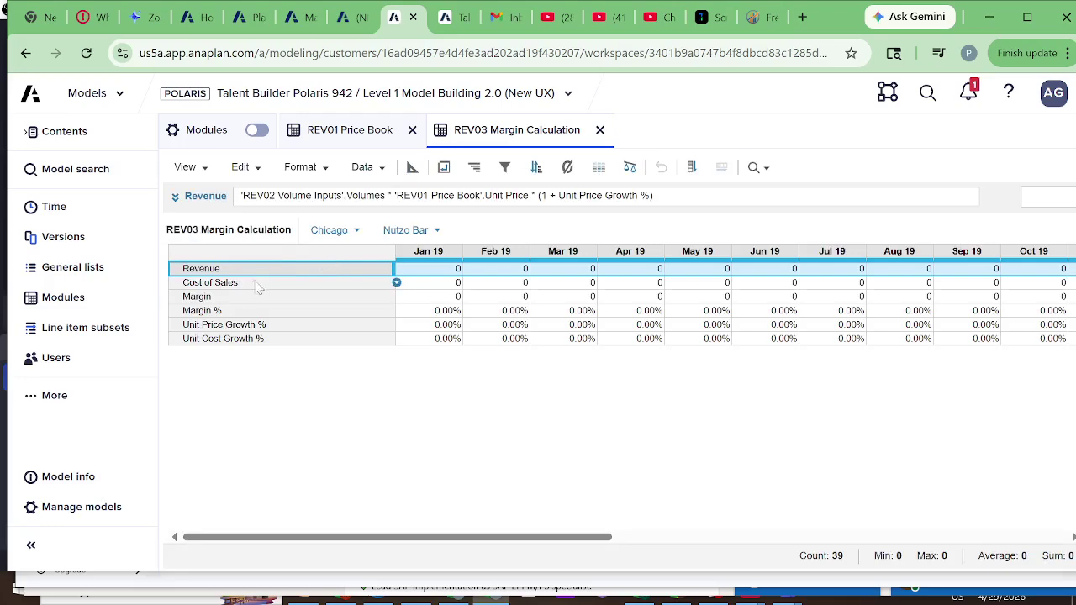
left_click(444, 168)
left_click(520, 266)
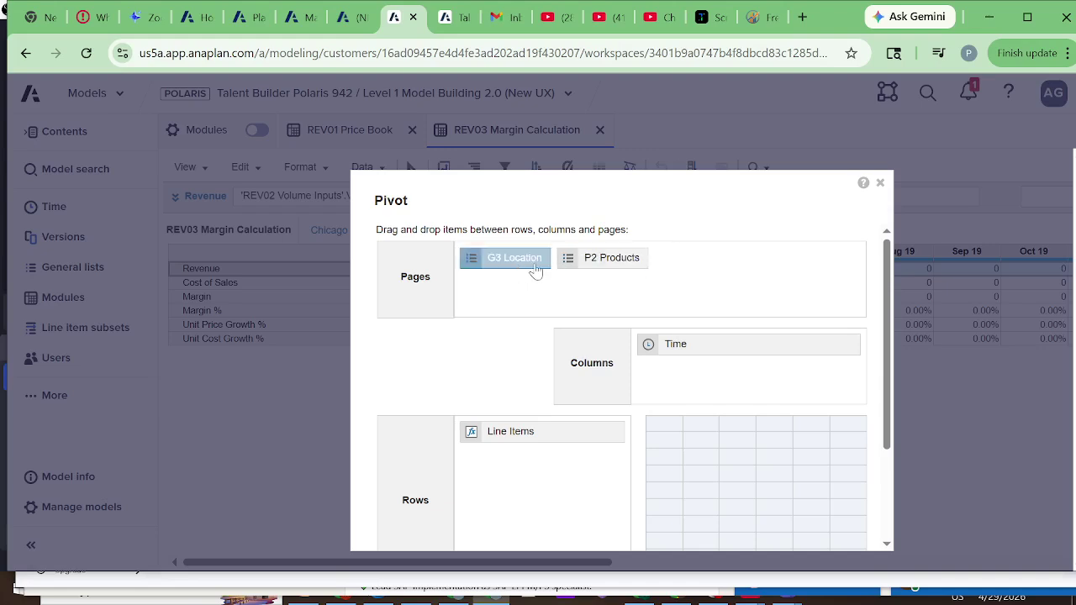
left_click(616, 262)
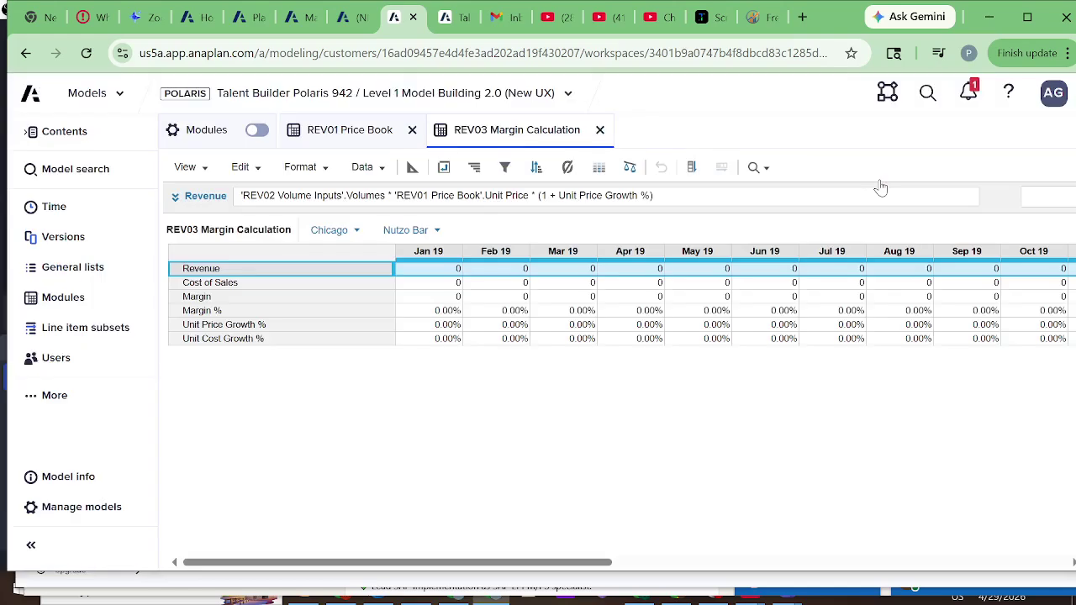
left_click(880, 185)
Examine the Revenue line item and its Jan 19 cell for Chicago and Nutzo Bar in REV03 Margin Calculation.
left_click(423, 268)
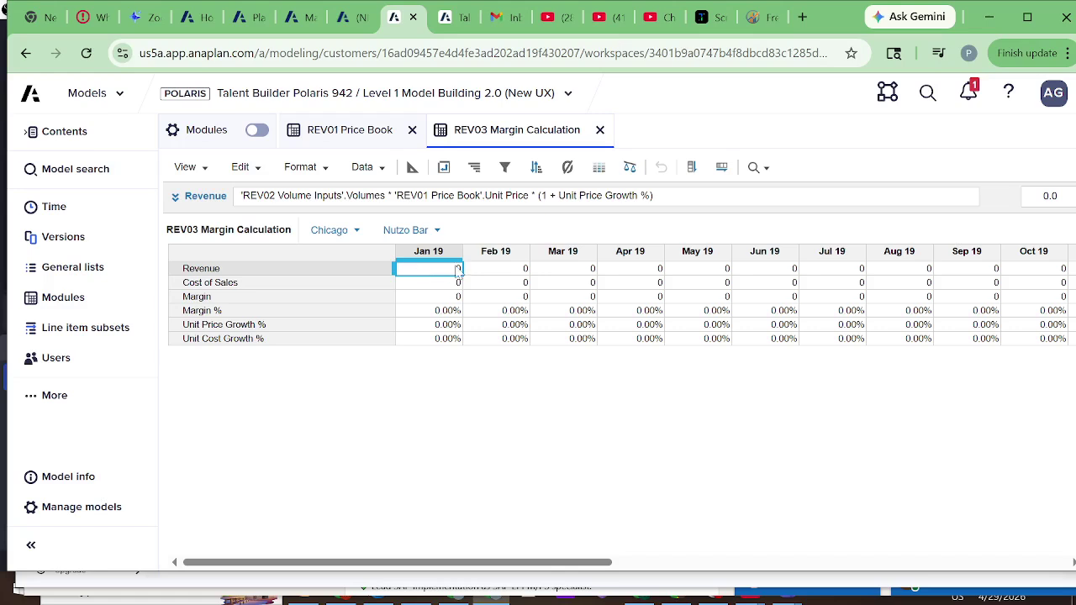
left_click(288, 271)
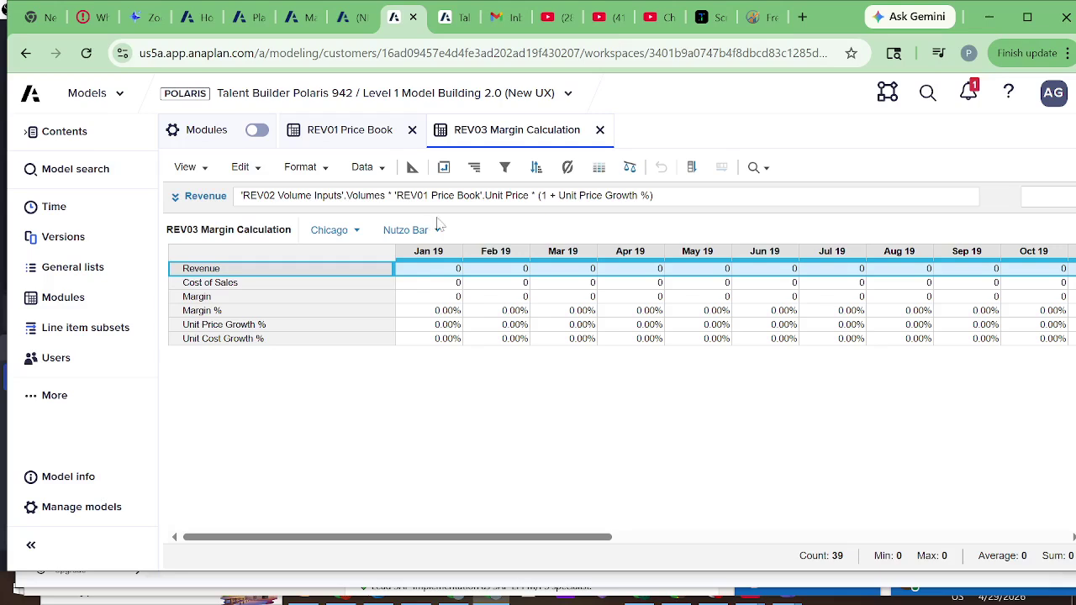
left_click(447, 269)
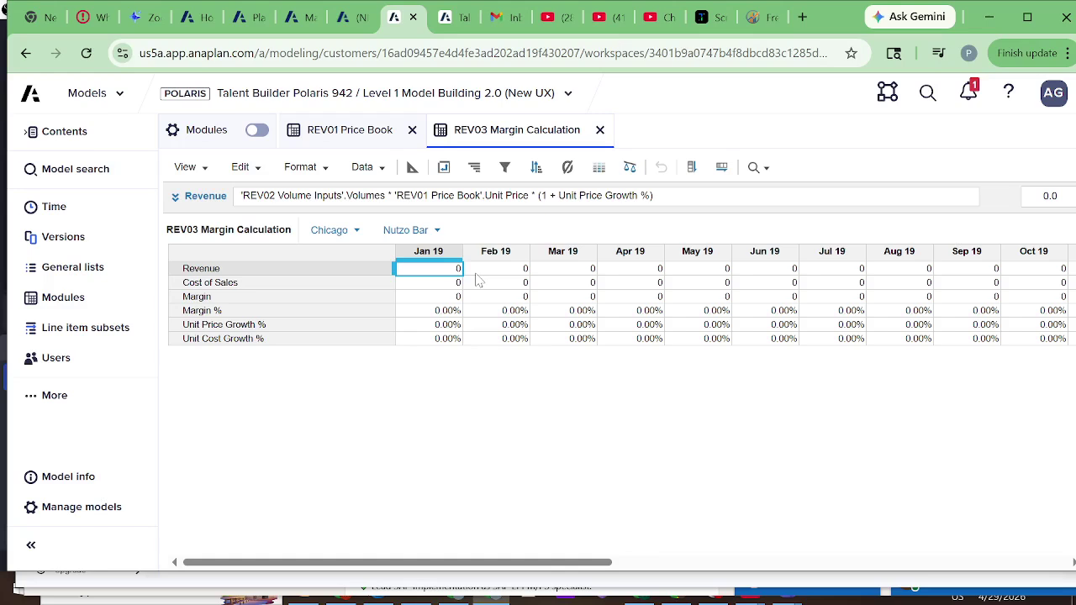
left_click(263, 270)
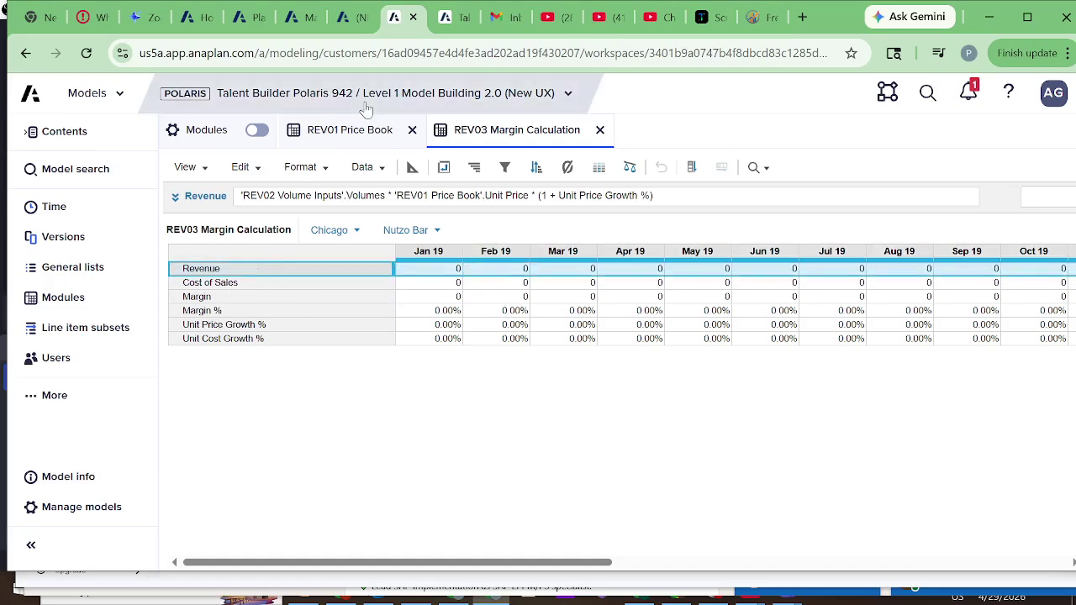
Switch to the Academy lesson, close the Line Items explanation and show the User Experience component explanation.
left_click(360, 15)
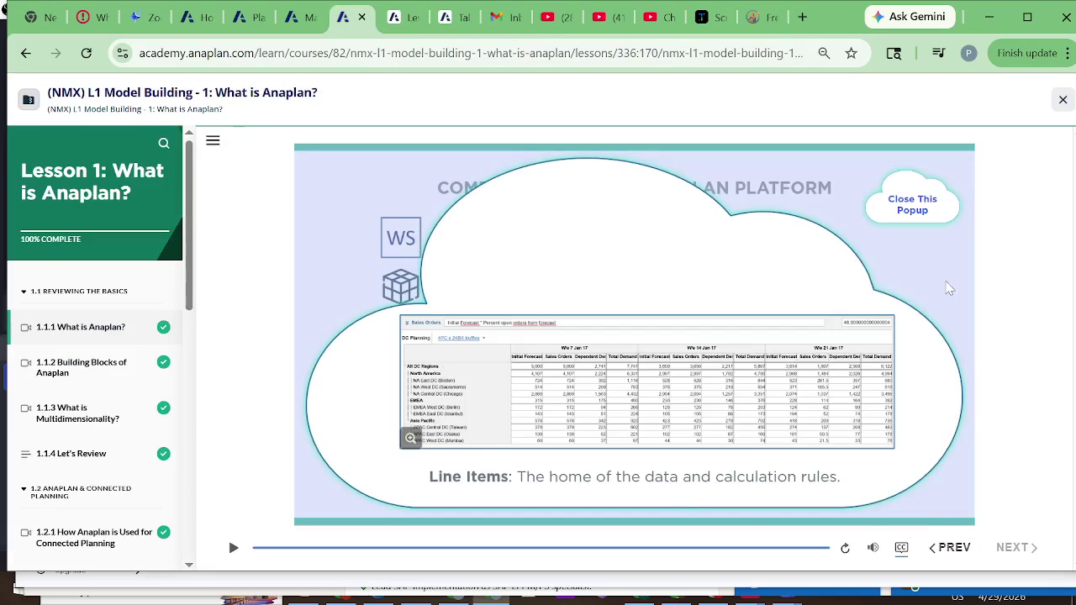
left_click(912, 206)
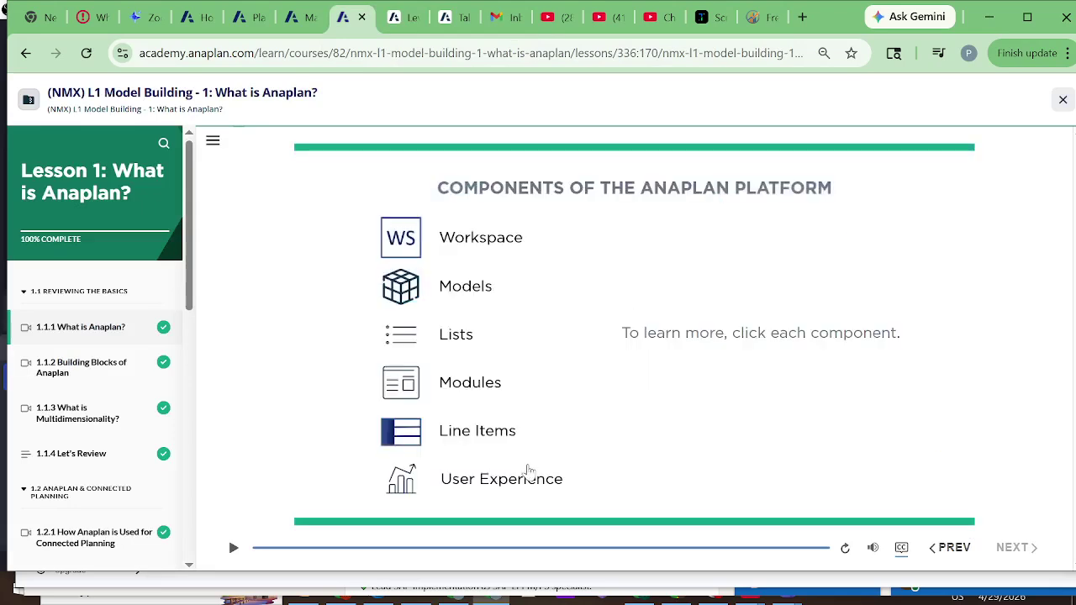
left_click(486, 486)
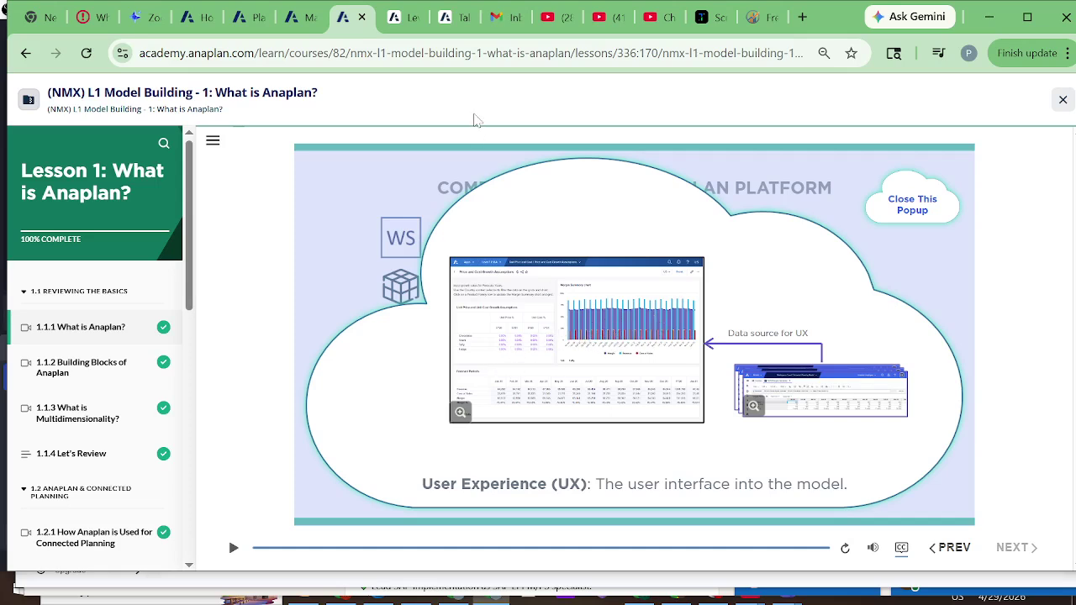
Switch to the browser tab with the Talent Builder Polaris 942 model and go to My Pages.
left_click(404, 17)
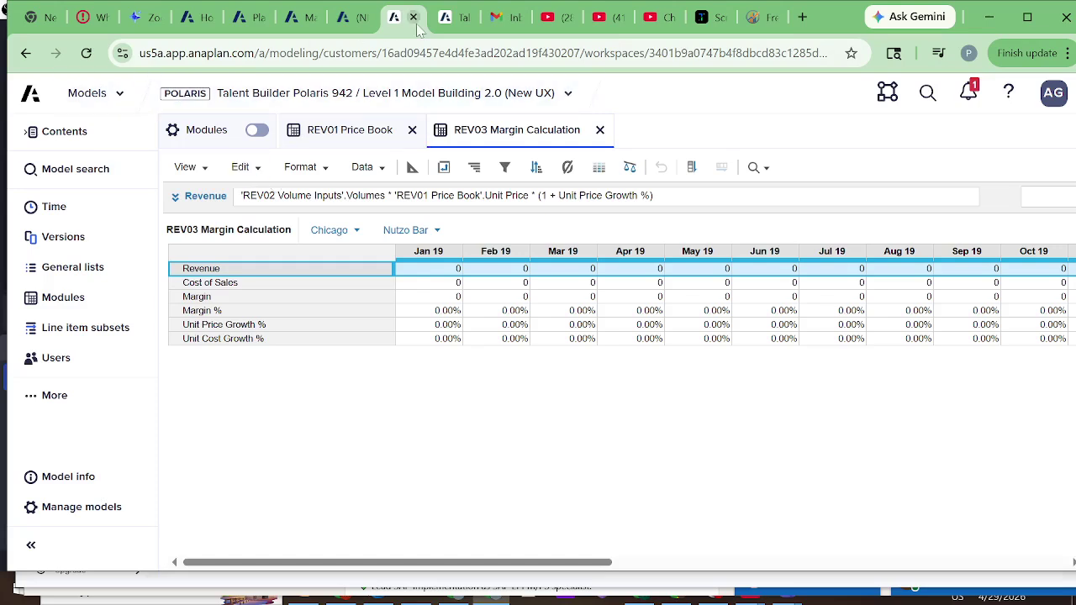
left_click(468, 20)
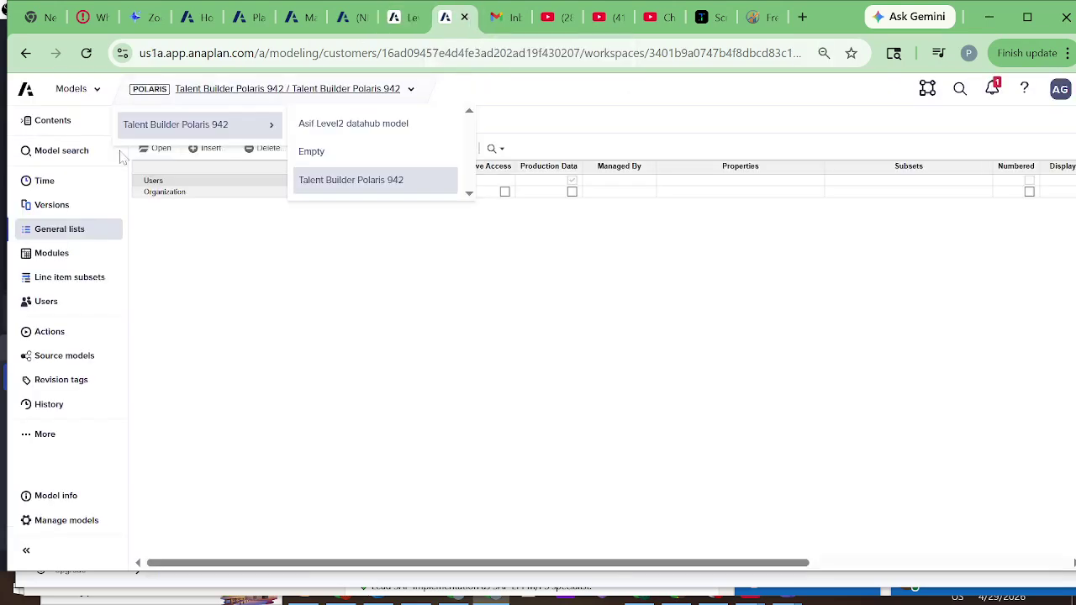
left_click(97, 90)
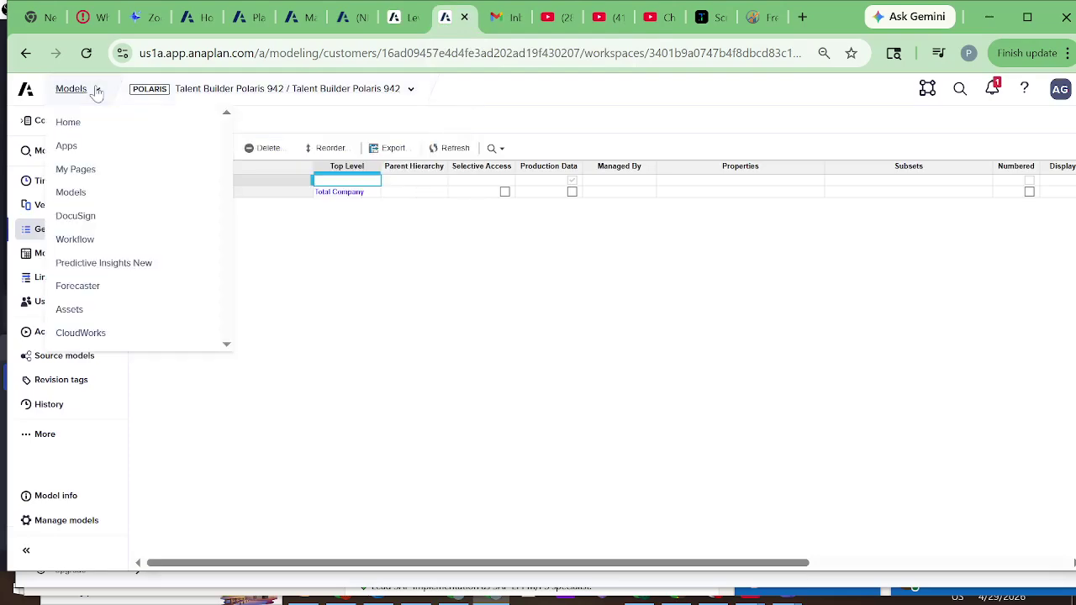
left_click(75, 170)
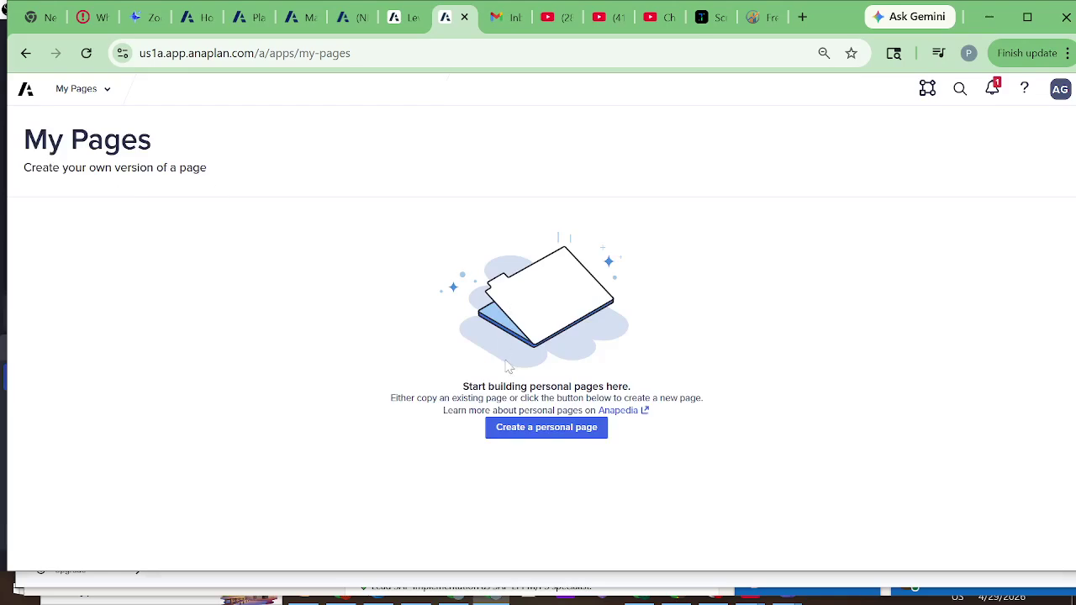
Show the Board details form for a new personal page, cancel it and return to the Anaplan home page.
left_click(545, 433)
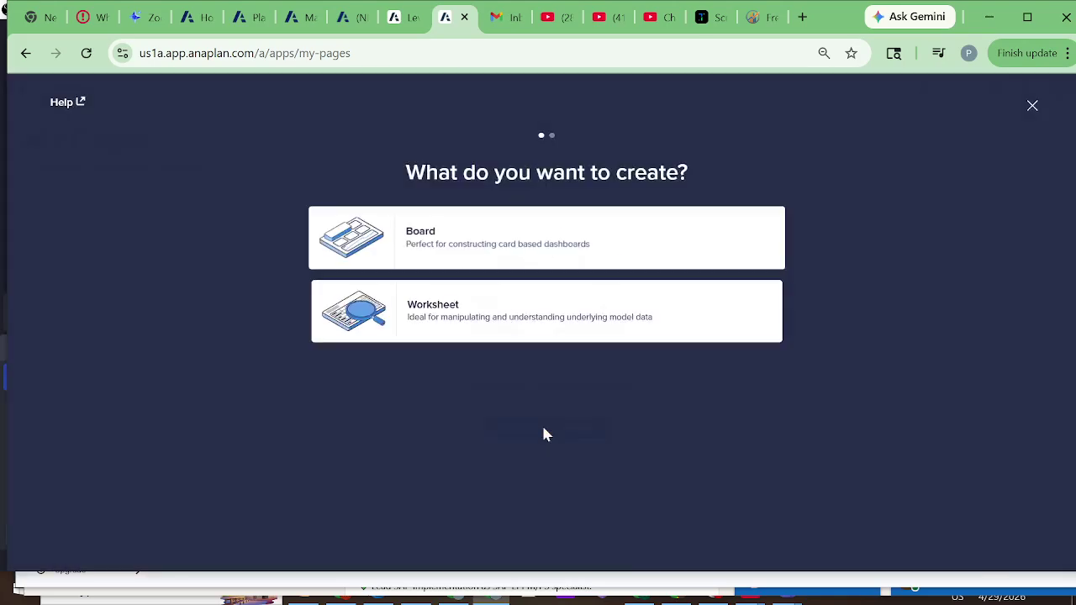
left_click(453, 250)
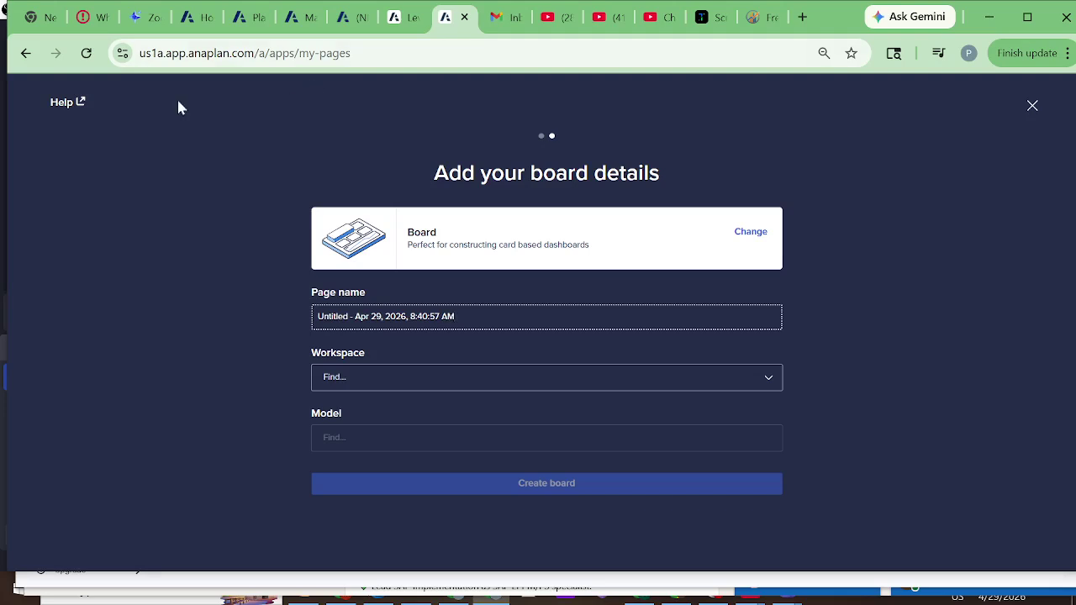
left_click(1033, 109)
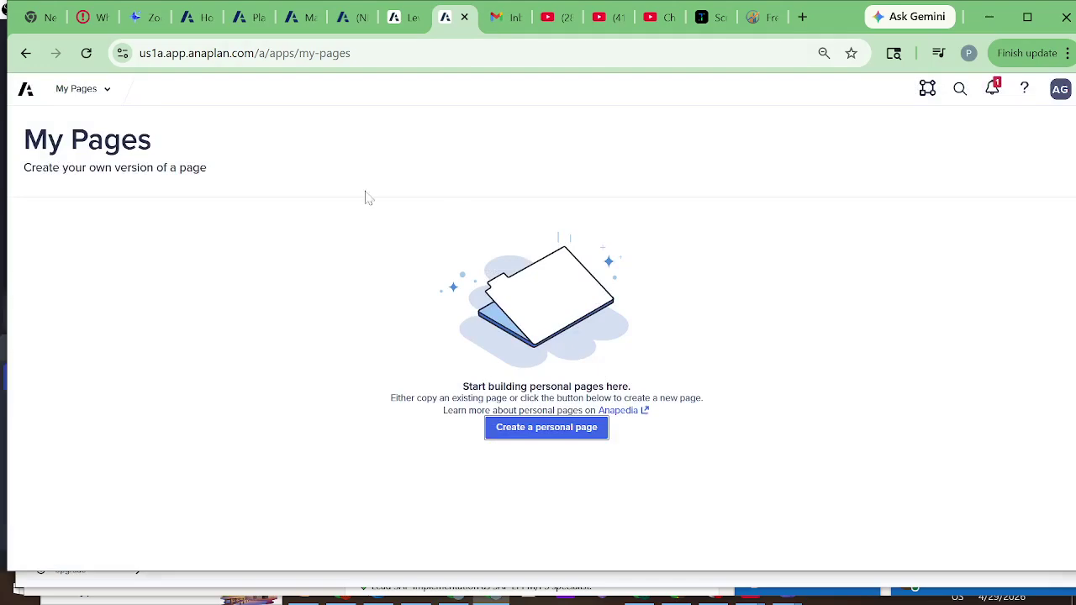
left_click(26, 94)
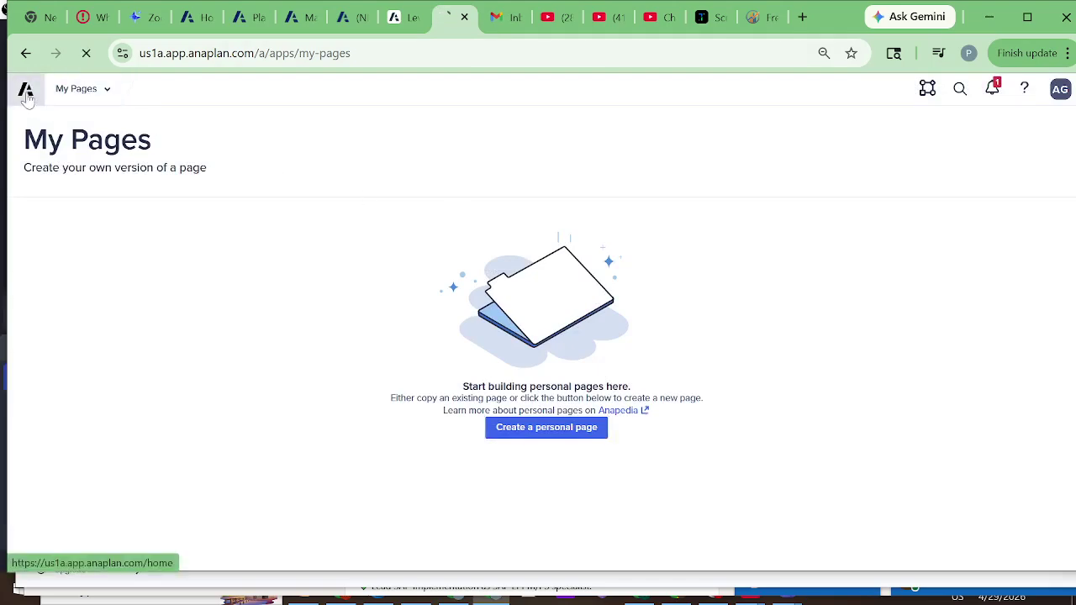
In the Level 1 Model Building 2.0 (New UX) model, review the reporting modules and open REP03 Profit & Loss Report.
left_click(412, 17)
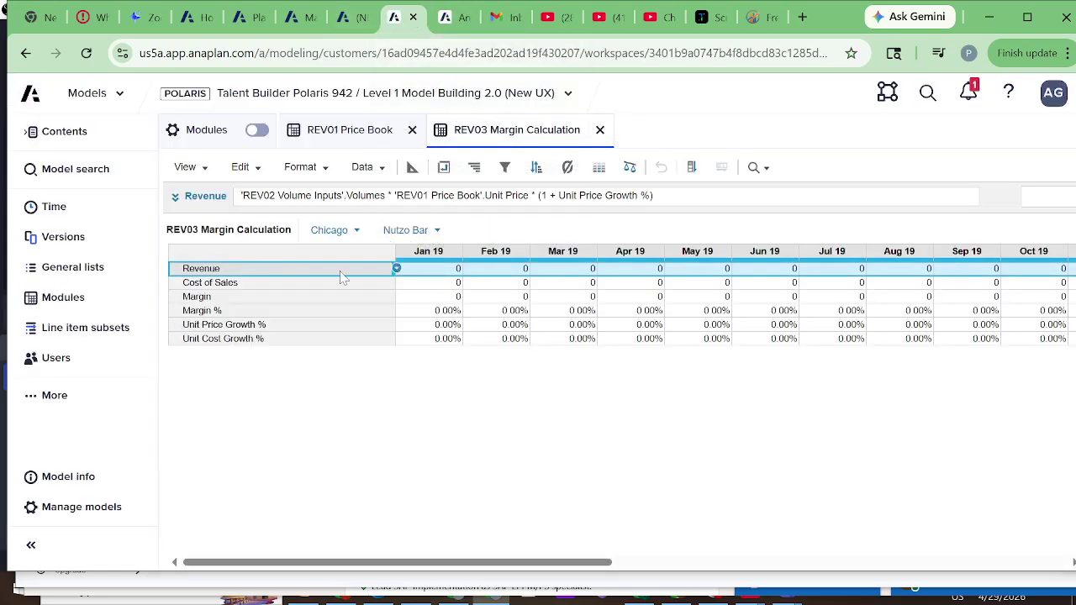
left_click(79, 306)
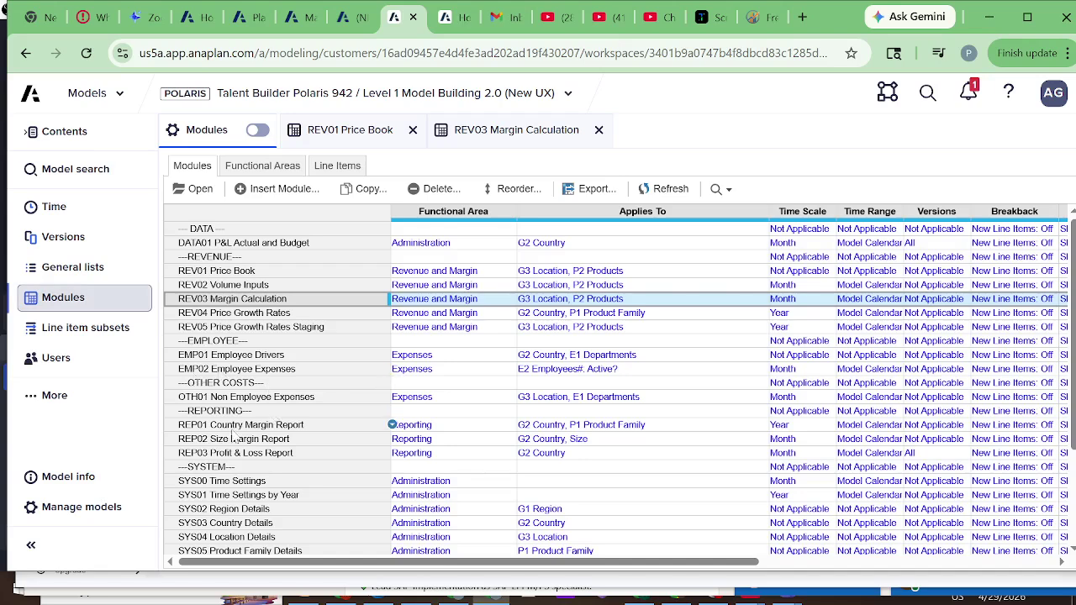
left_click(235, 430)
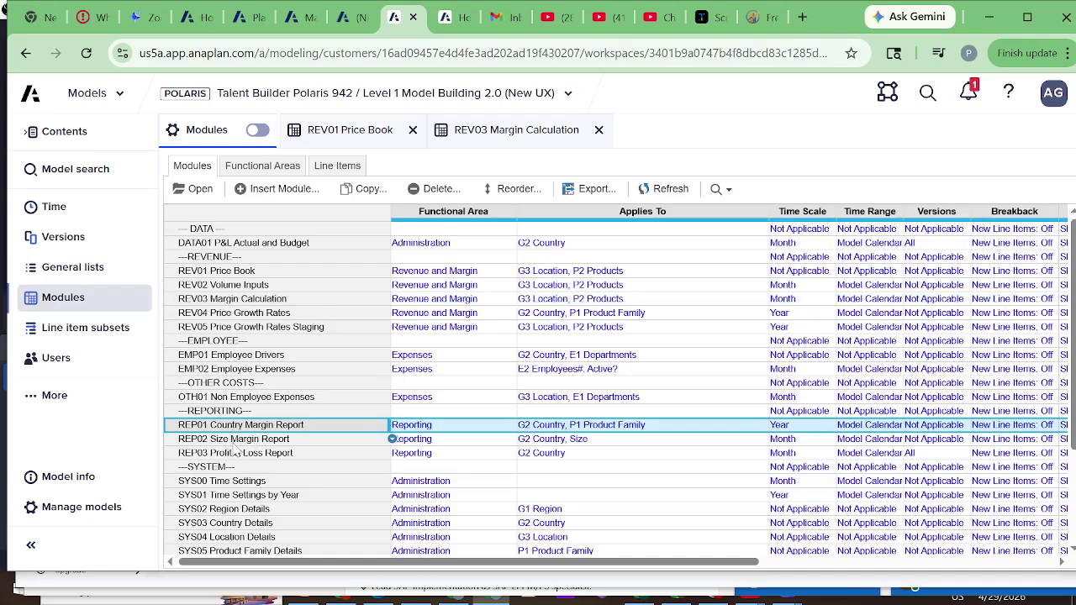
left_click(227, 454)
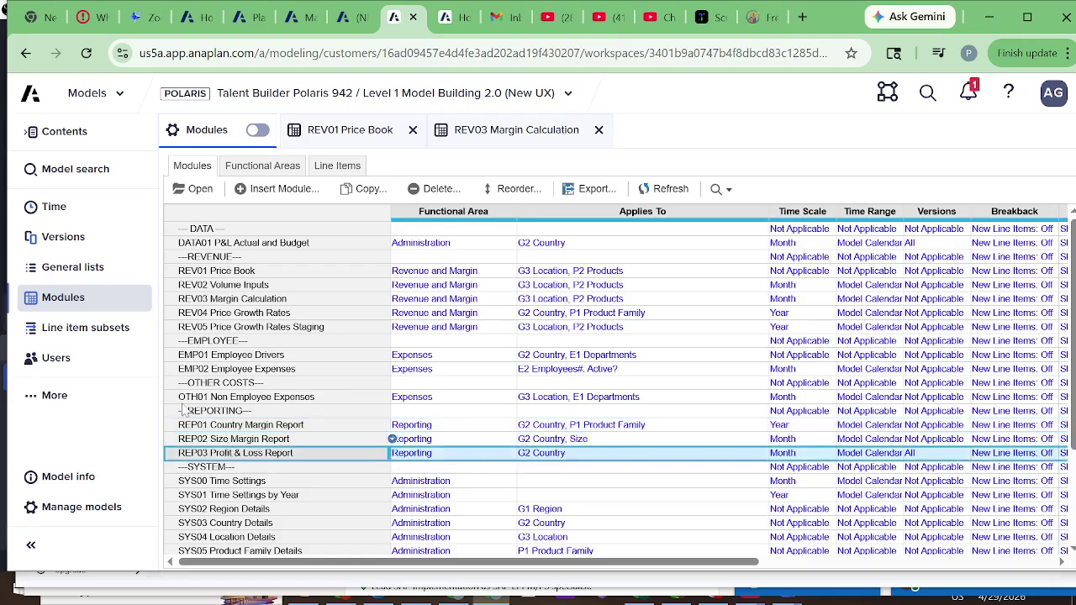
left_click(200, 189)
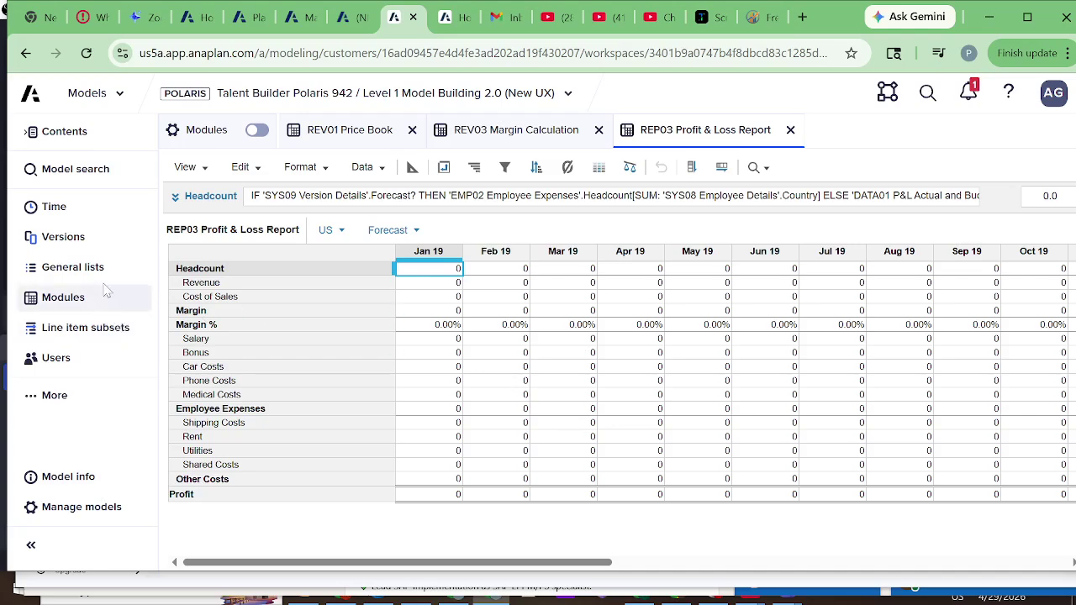
Return to the User Experience explanation in the Academy lesson.
left_click(361, 22)
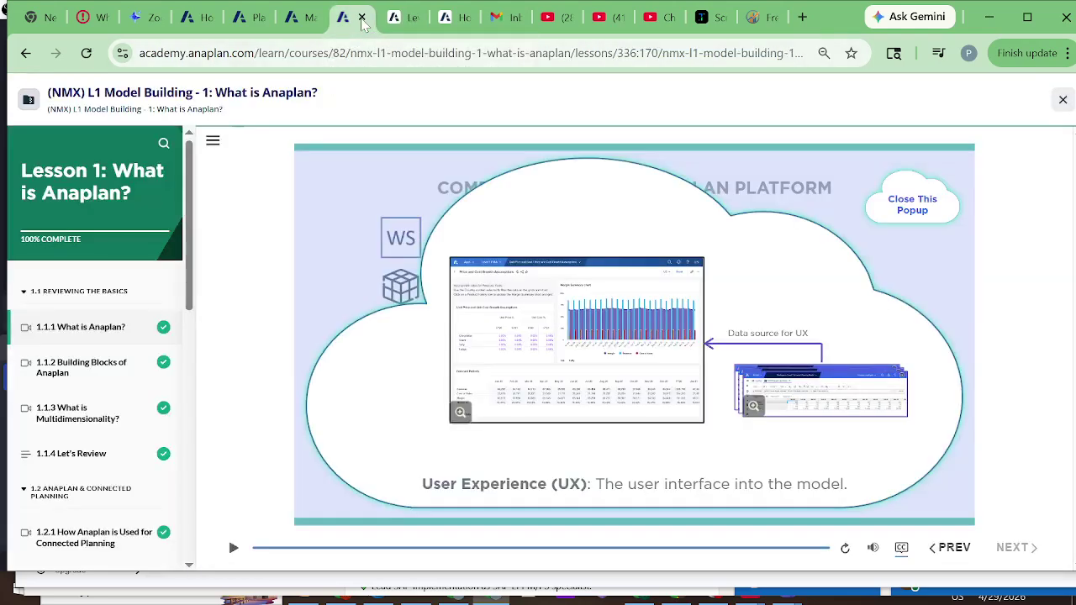